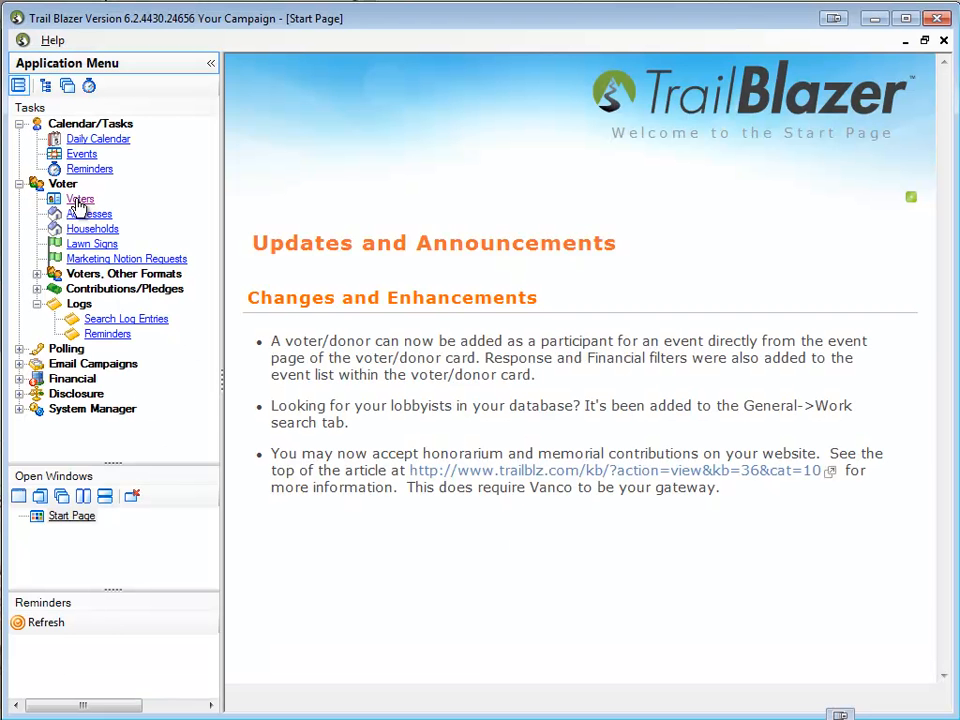
In Trail Blazer, open the Voters list and set the precinct name criterion to GOLDEN VALLEY P-01
{"action": "left_click", "coordinate": [80, 201]}
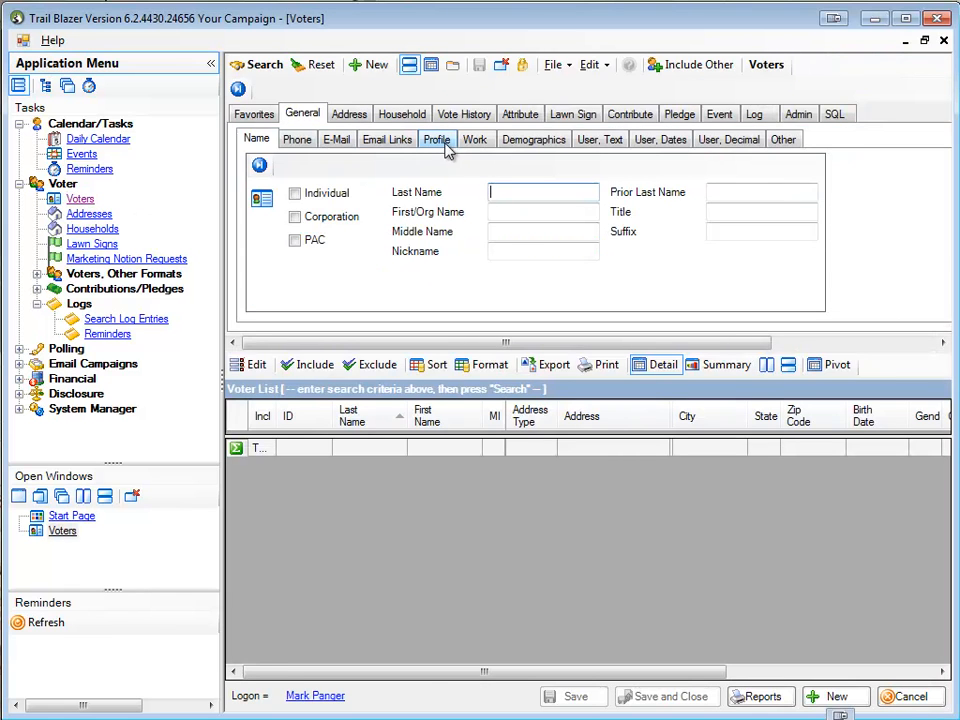
{"action": "left_click", "coordinate": [446, 142]}
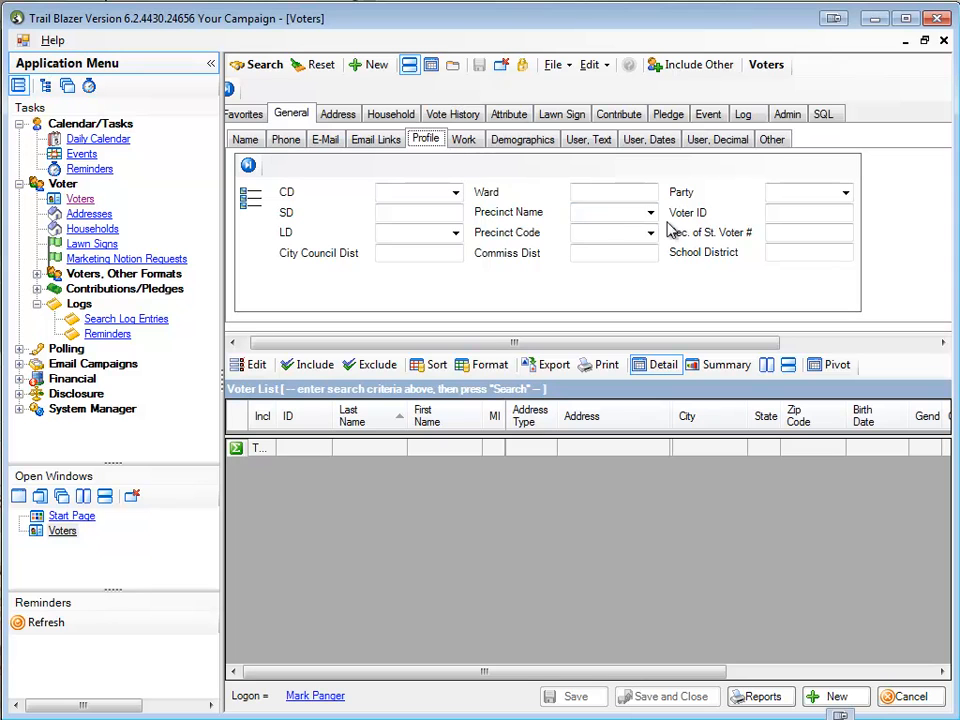
{"action": "left_click", "coordinate": [626, 190]}
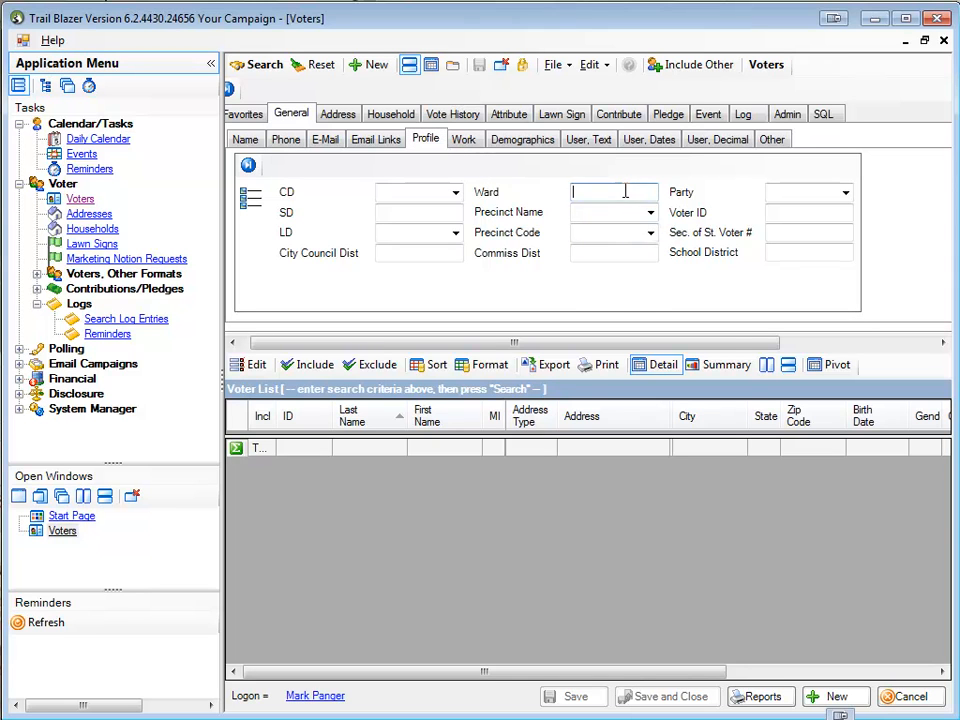
{"action": "left_click", "coordinate": [651, 214]}
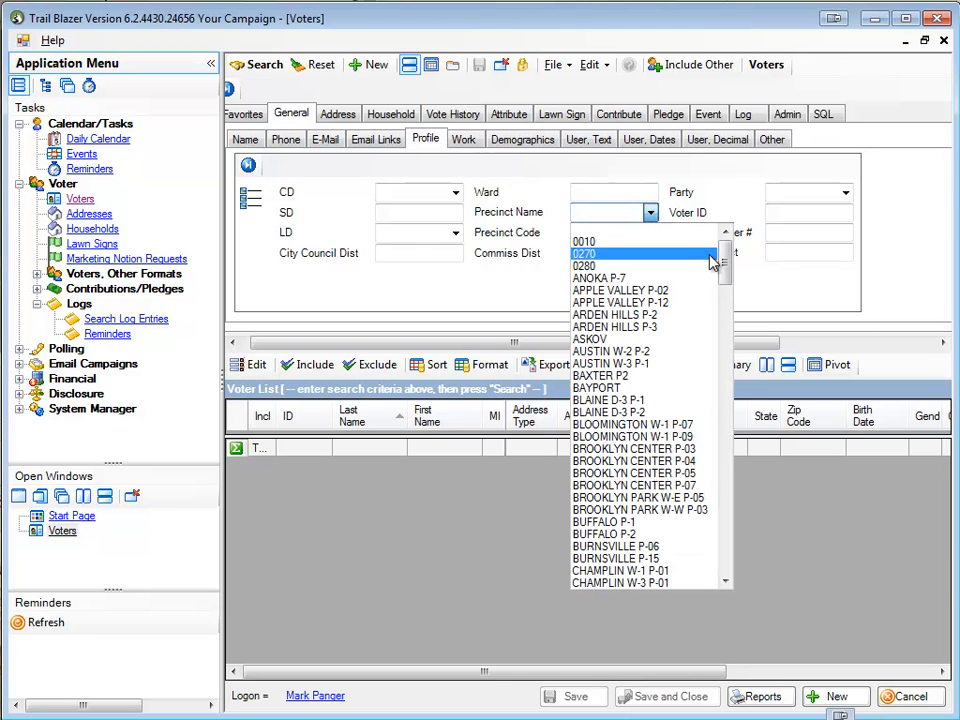
{"action": "left_click_drag", "start_coordinate": [729, 263], "coordinate": [729, 343]}
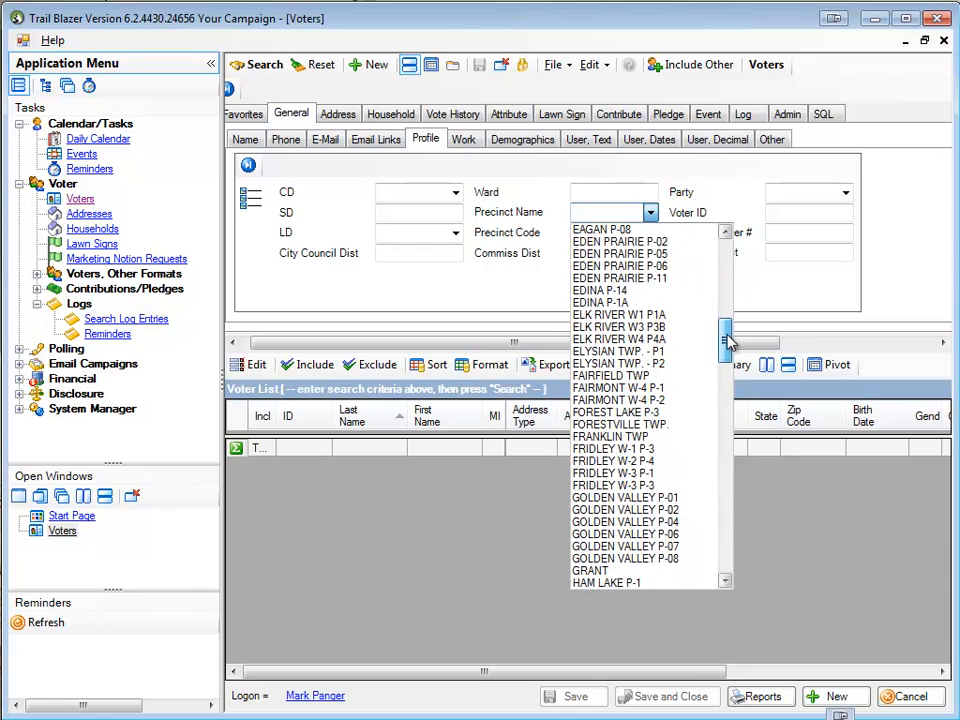
{"action": "left_click", "coordinate": [659, 501]}
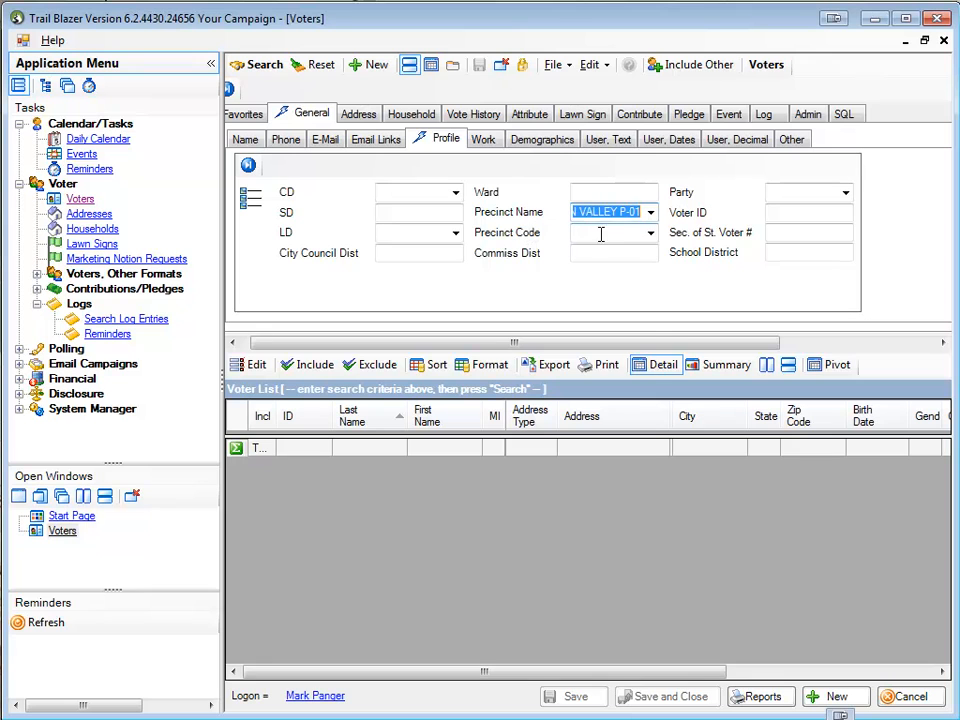
Search for voters matching the precinct criterion and load all the found records
{"action": "left_click", "coordinate": [650, 235]}
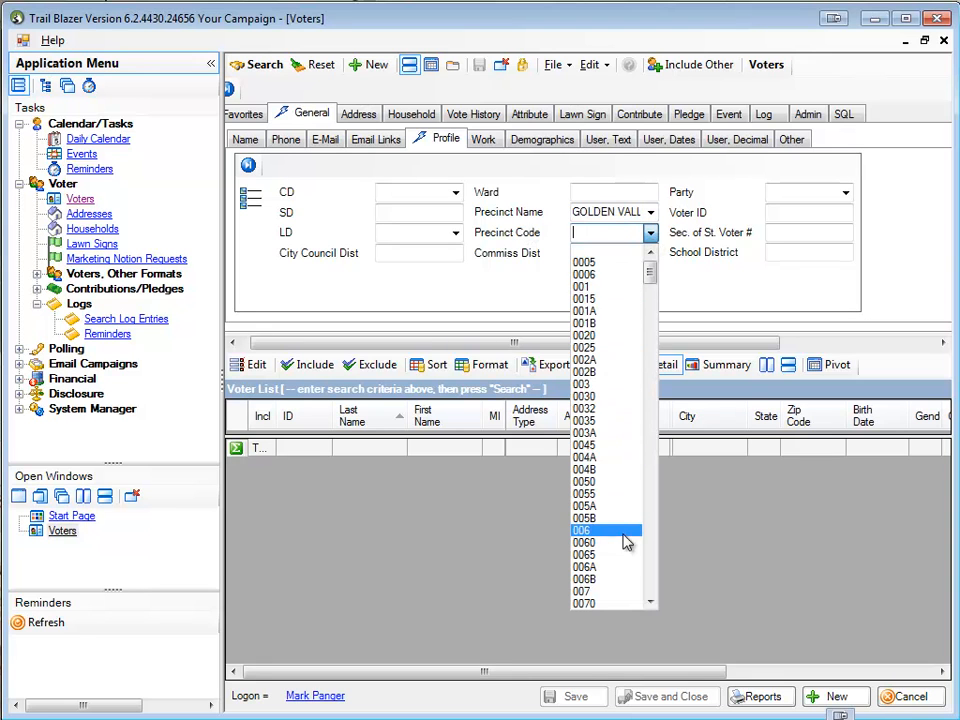
{"action": "left_click", "coordinate": [265, 66]}
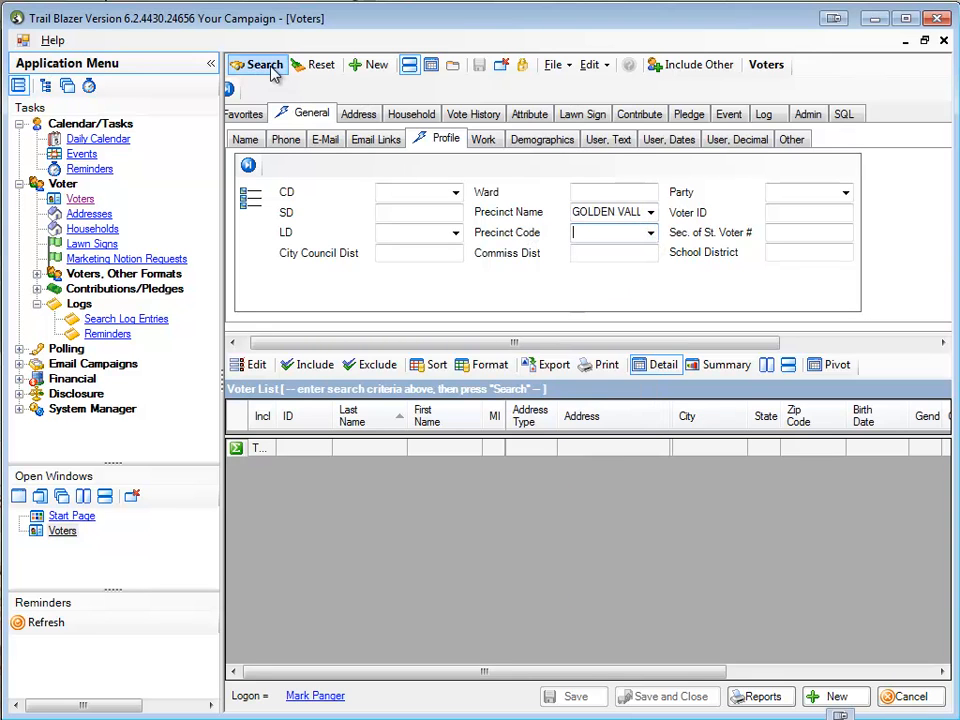
{"action": "left_click", "coordinate": [265, 66]}
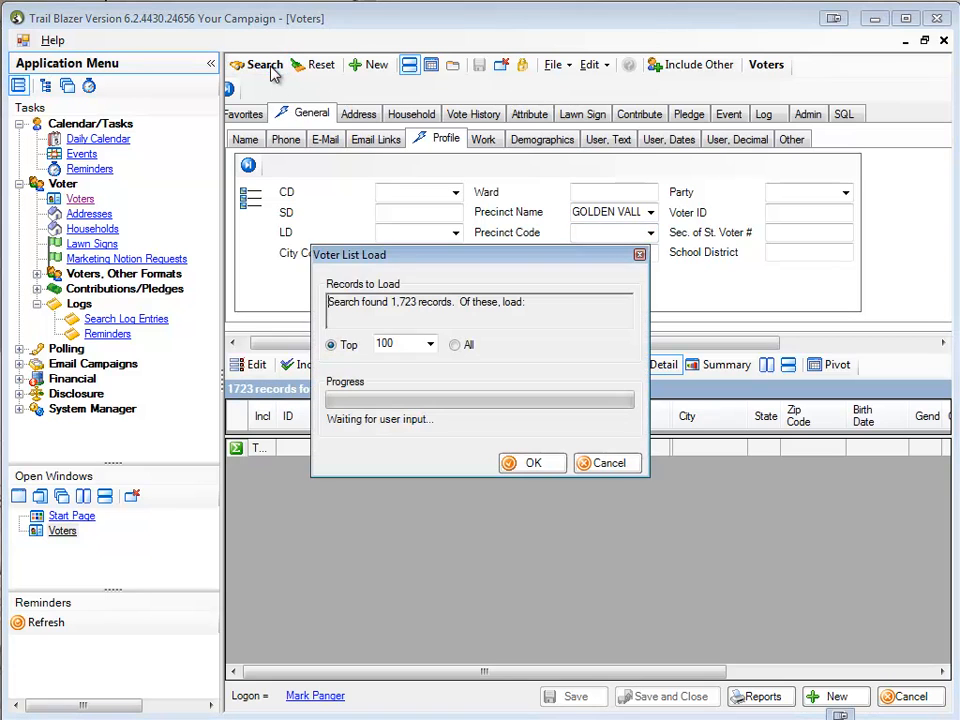
{"action": "left_click", "coordinate": [455, 345]}
{"action": "left_click", "coordinate": [535, 466]}
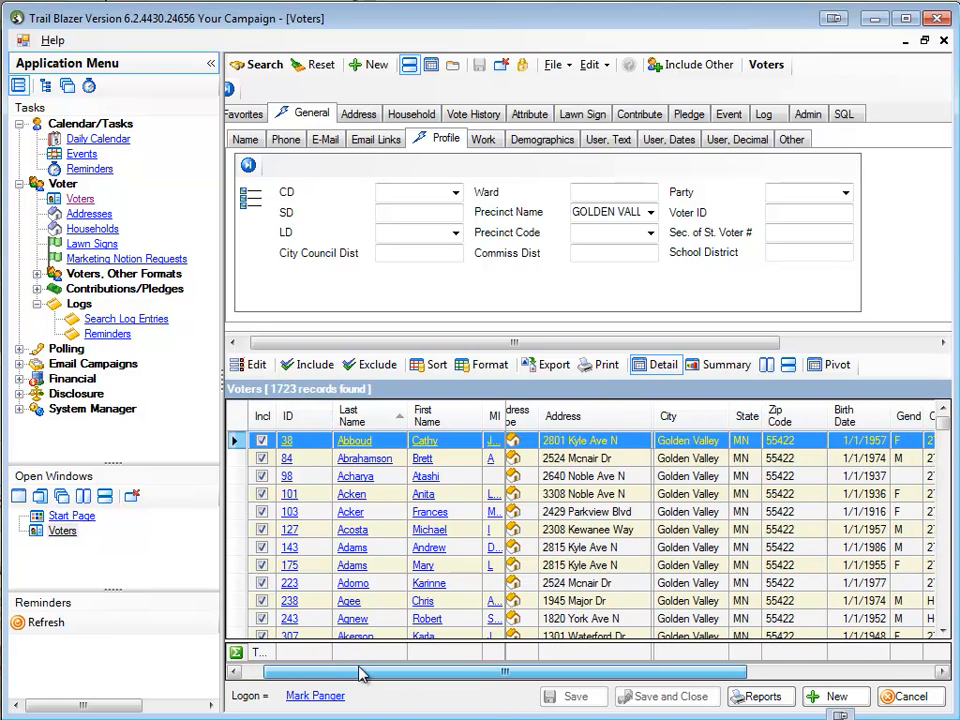
Add the Phone_Home, Phone_Cell and Phone_Bus columns to the voter list
{"action": "left_click_drag", "start_coordinate": [340, 672], "coordinate": [577, 676]}
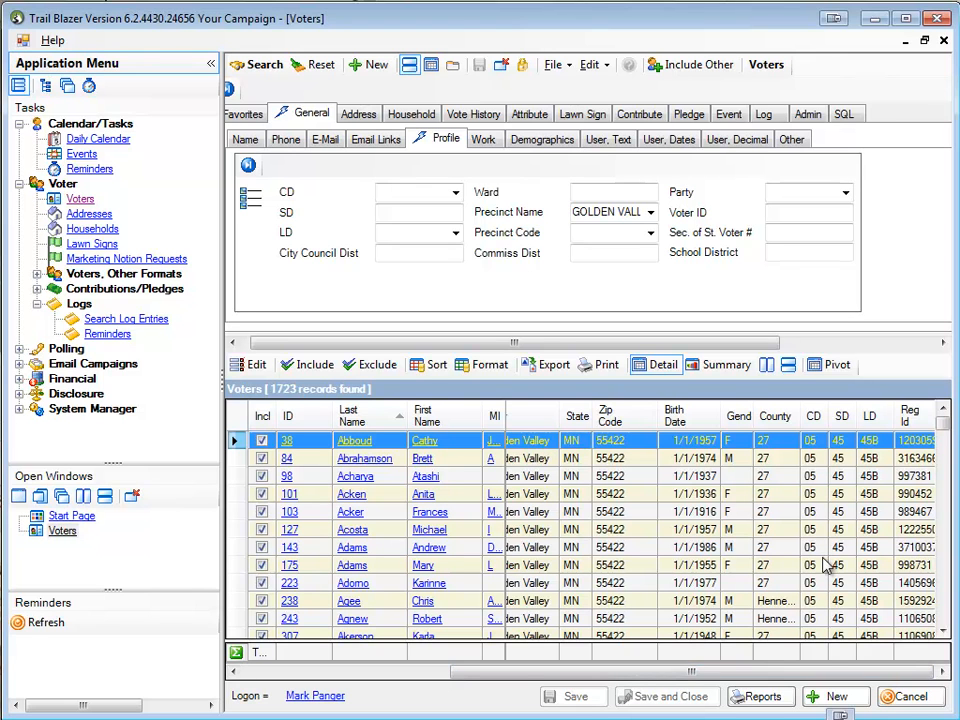
{"action": "left_click", "coordinate": [490, 366]}
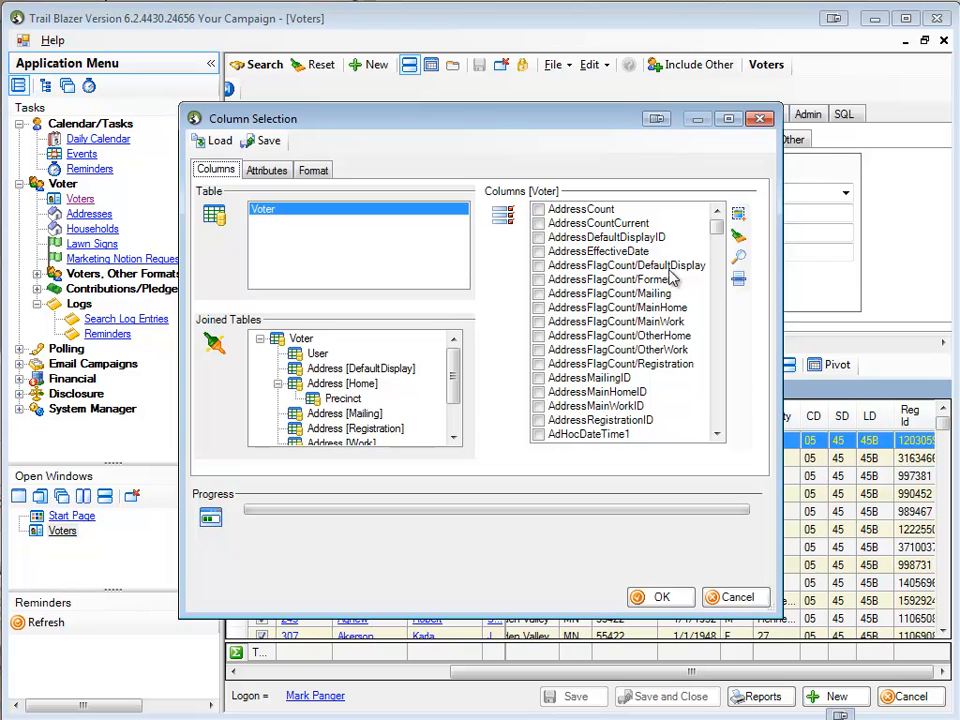
{"action": "left_click_drag", "start_coordinate": [717, 233], "coordinate": [727, 385]}
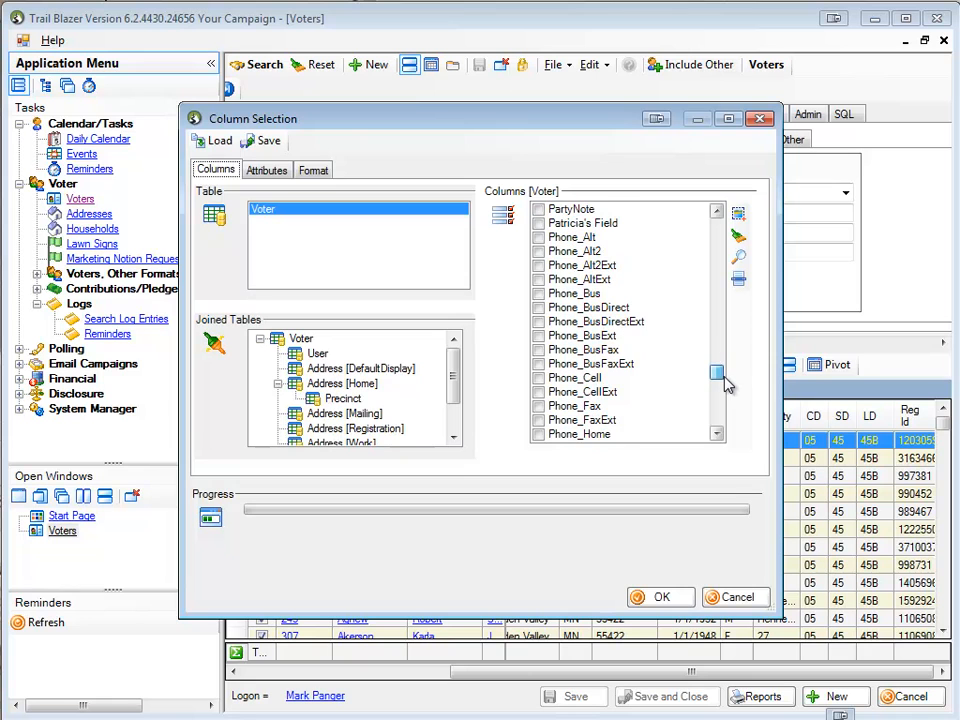
{"action": "left_click", "coordinate": [540, 434]}
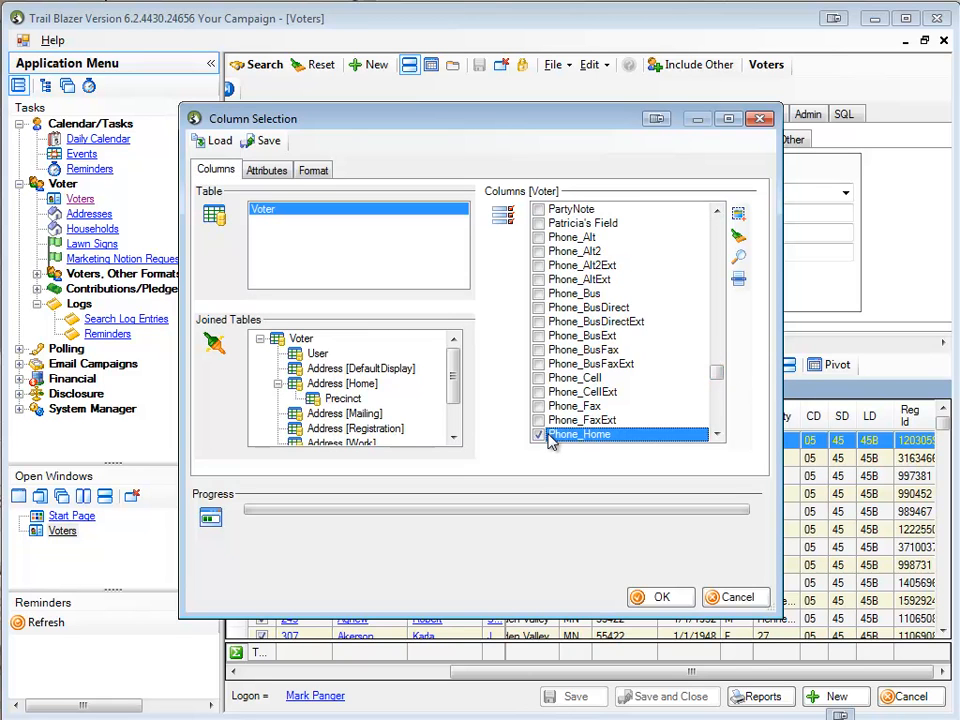
{"action": "left_click", "coordinate": [540, 379]}
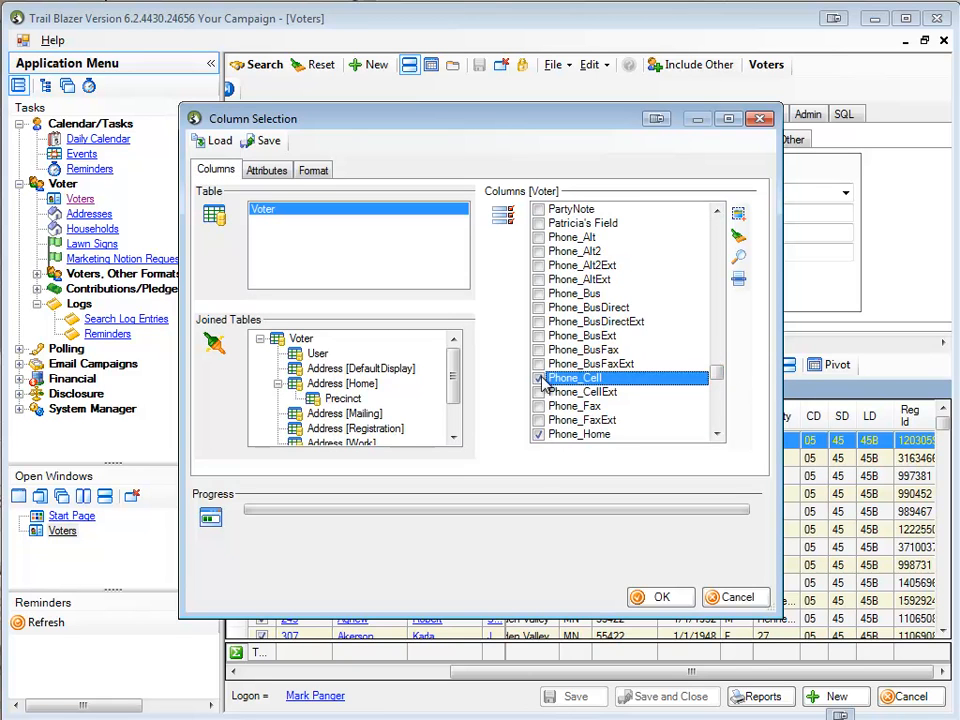
{"action": "left_click", "coordinate": [539, 294]}
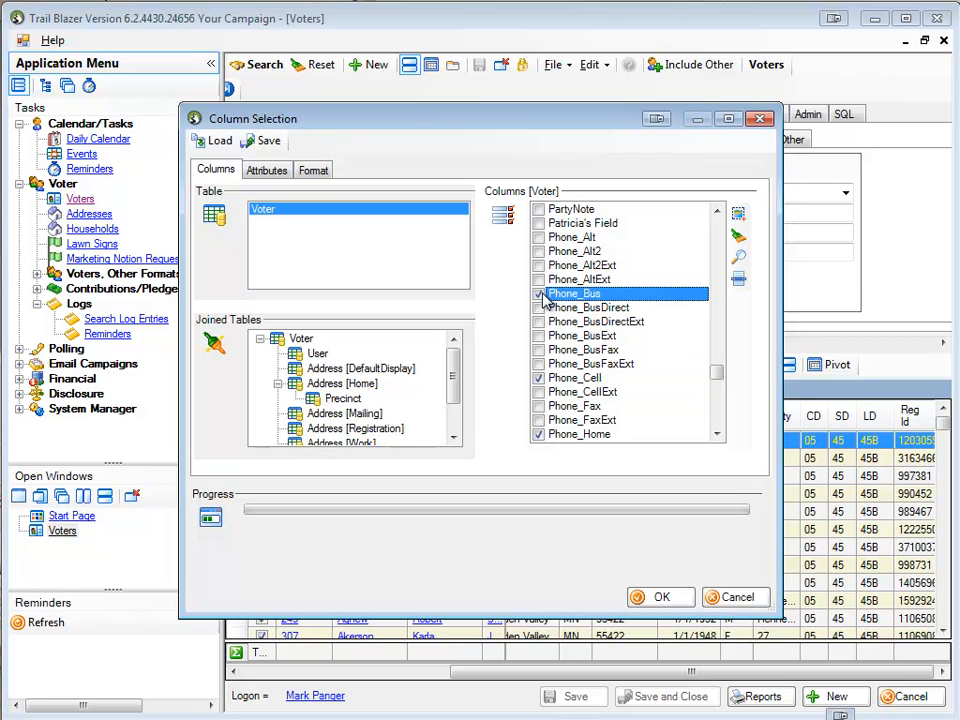
{"action": "left_click", "coordinate": [650, 597]}
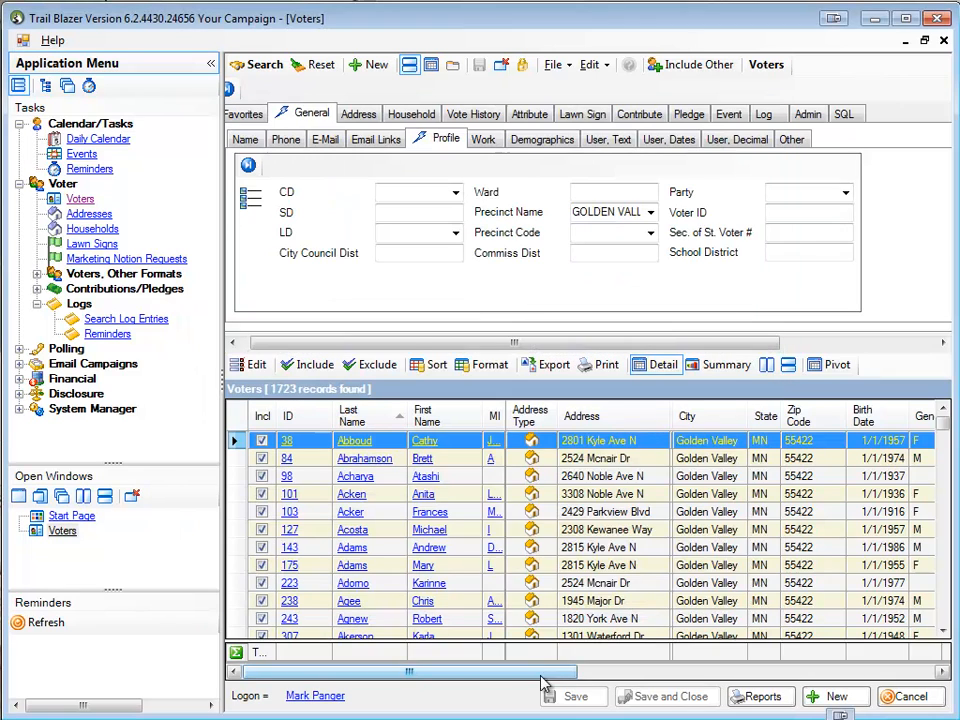
Show only the selected columns in the column selection and remove DefaultDisplayAddressType and BirthDate
{"action": "left_click_drag", "start_coordinate": [541, 684], "coordinate": [925, 678]}
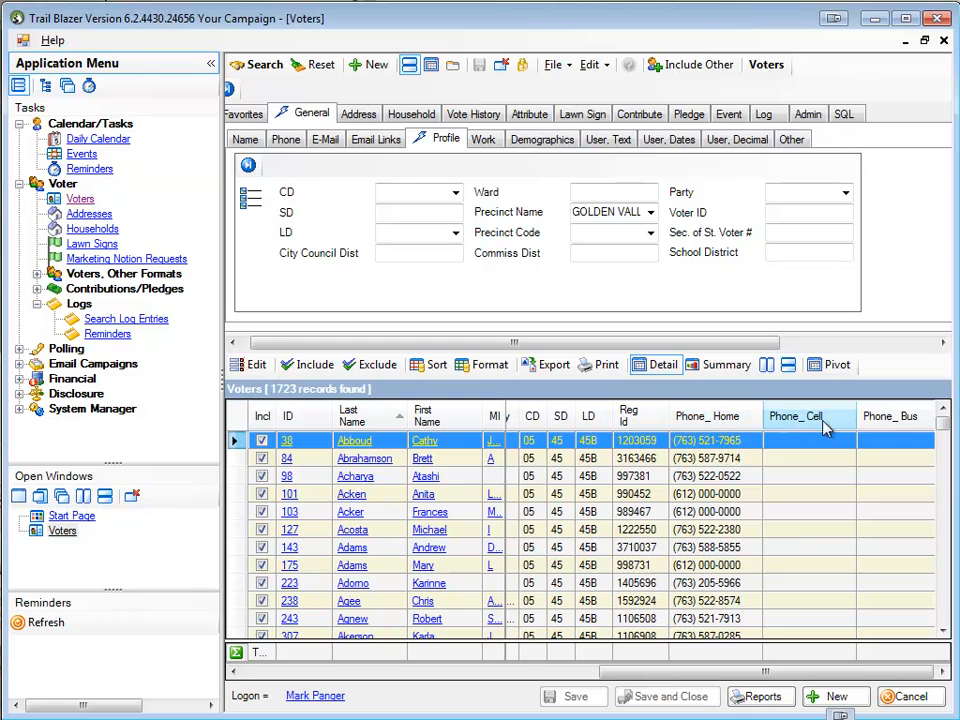
{"action": "left_click_drag", "start_coordinate": [752, 678], "coordinate": [645, 677]}
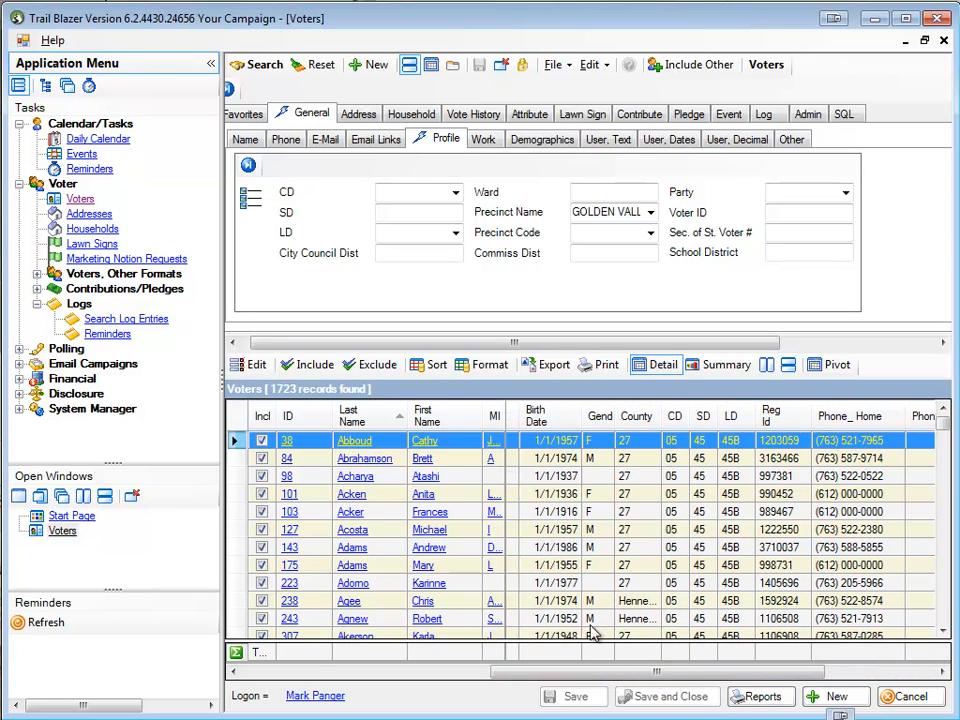
{"action": "left_click_drag", "start_coordinate": [578, 672], "coordinate": [343, 674]}
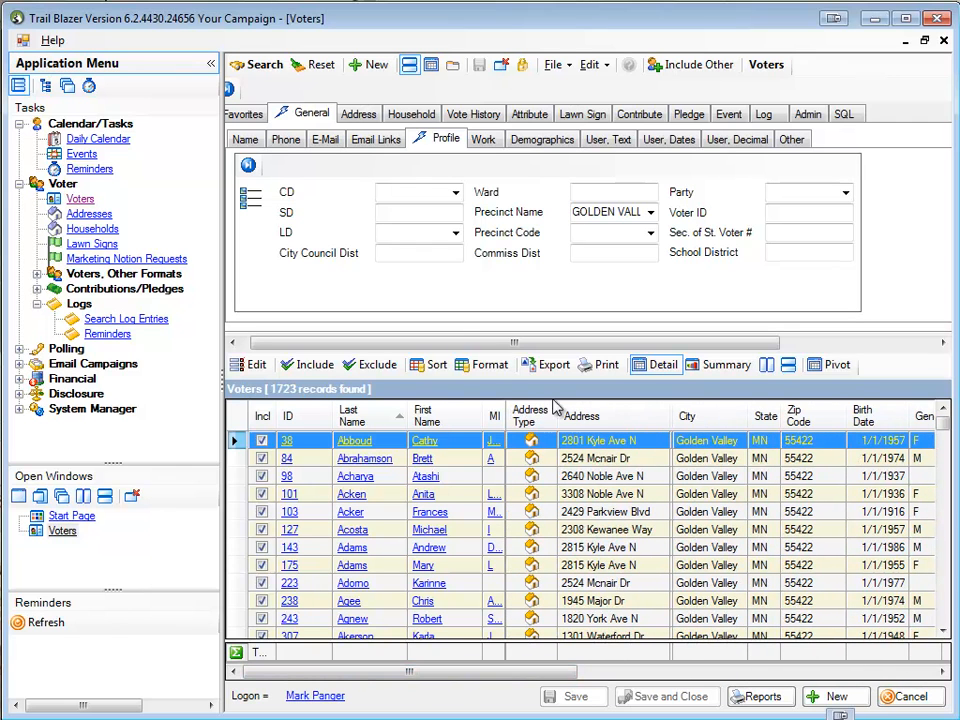
{"action": "left_click", "coordinate": [490, 364]}
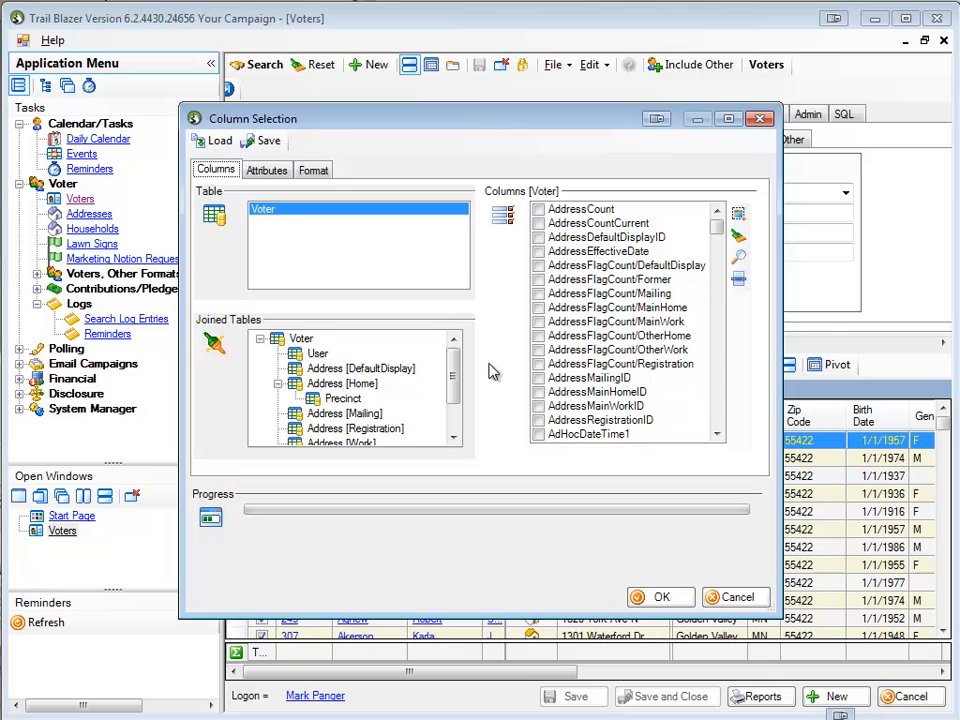
{"action": "left_click", "coordinate": [738, 283]}
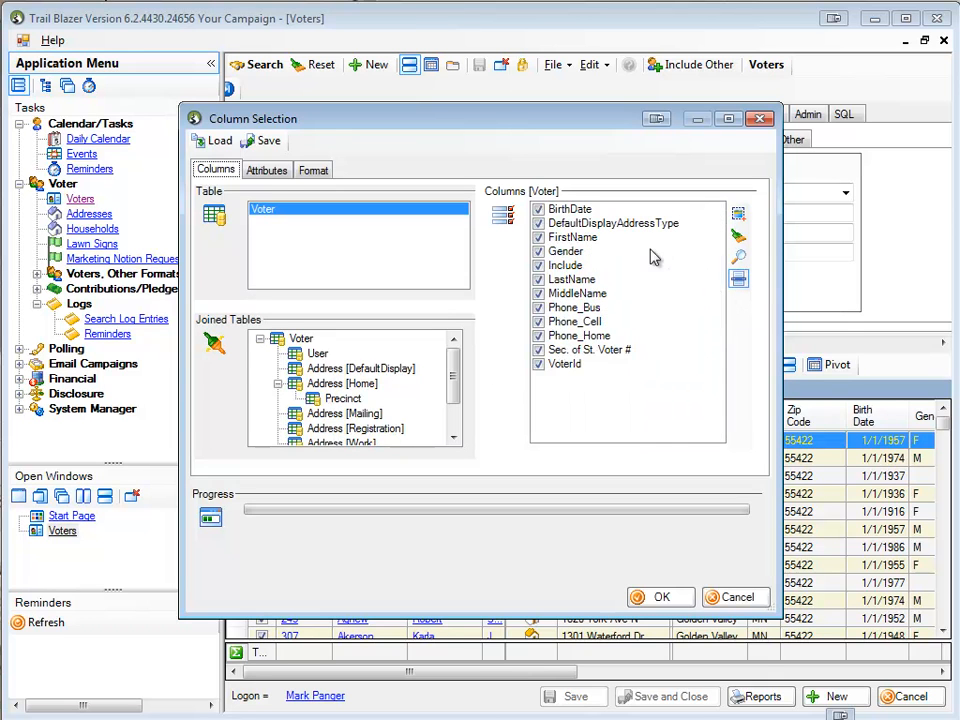
{"action": "left_click", "coordinate": [541, 225]}
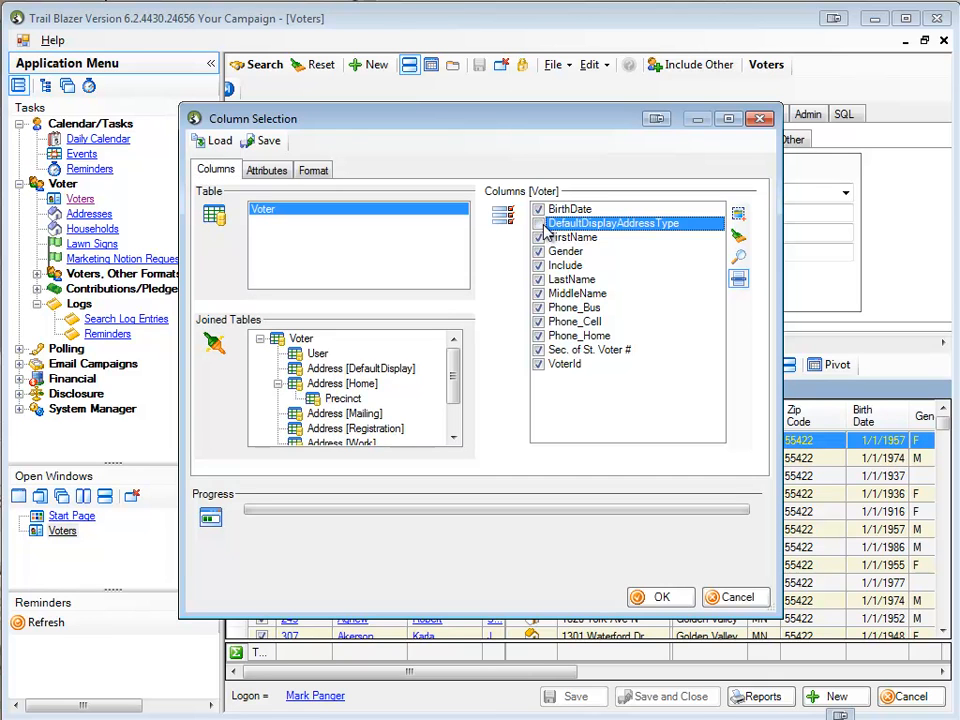
{"action": "left_click", "coordinate": [540, 210]}
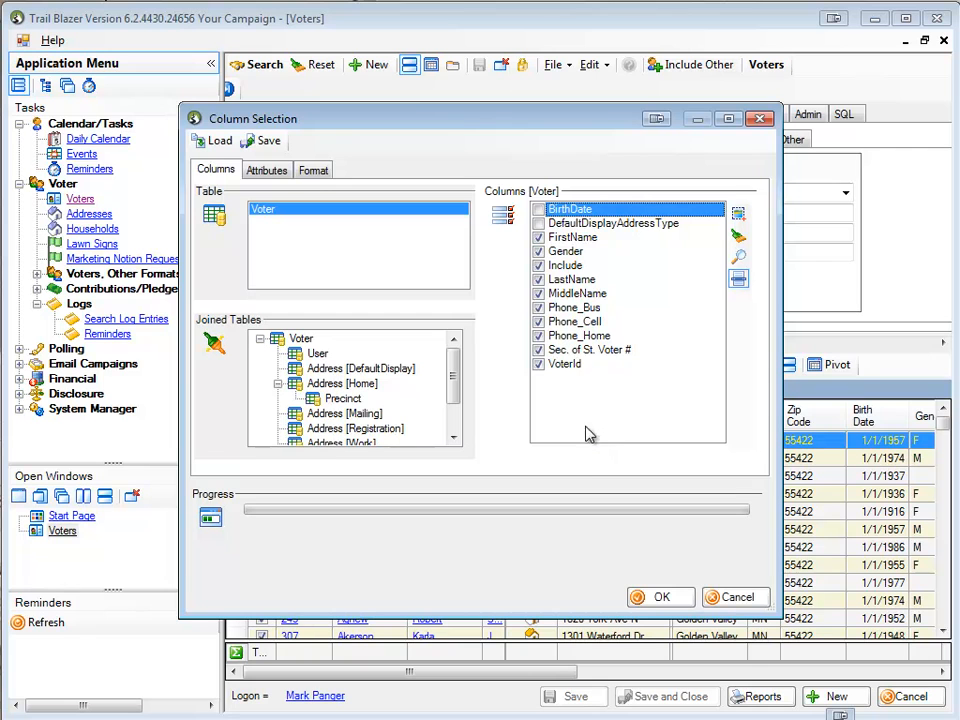
Make the Include, VoterId and Gender columns invisible in the list format
{"action": "left_click", "coordinate": [314, 172]}
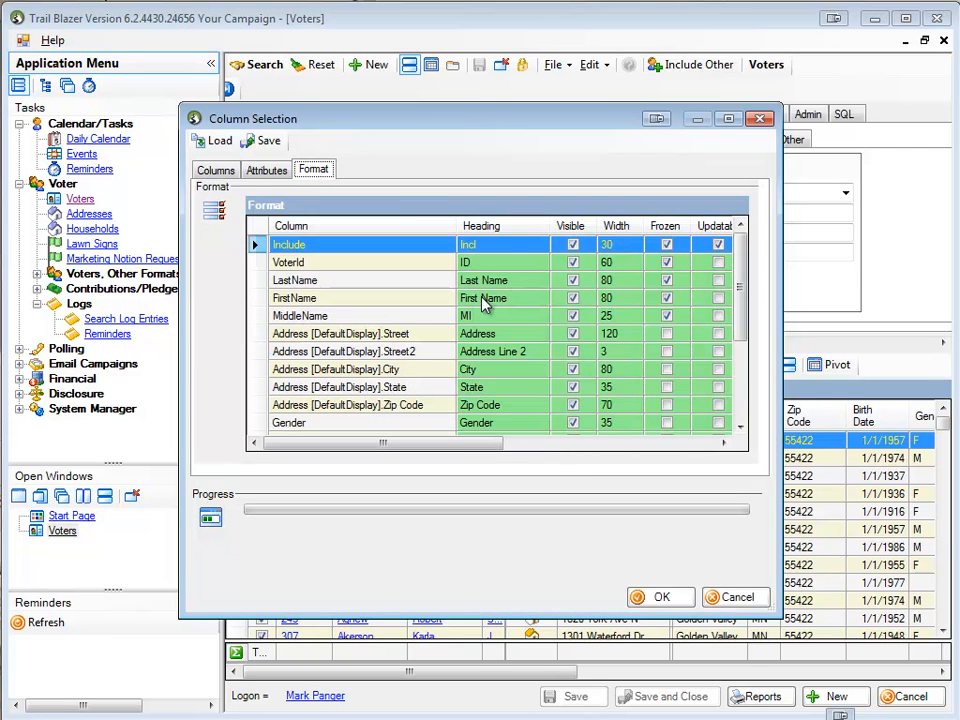
{"action": "left_click", "coordinate": [573, 246]}
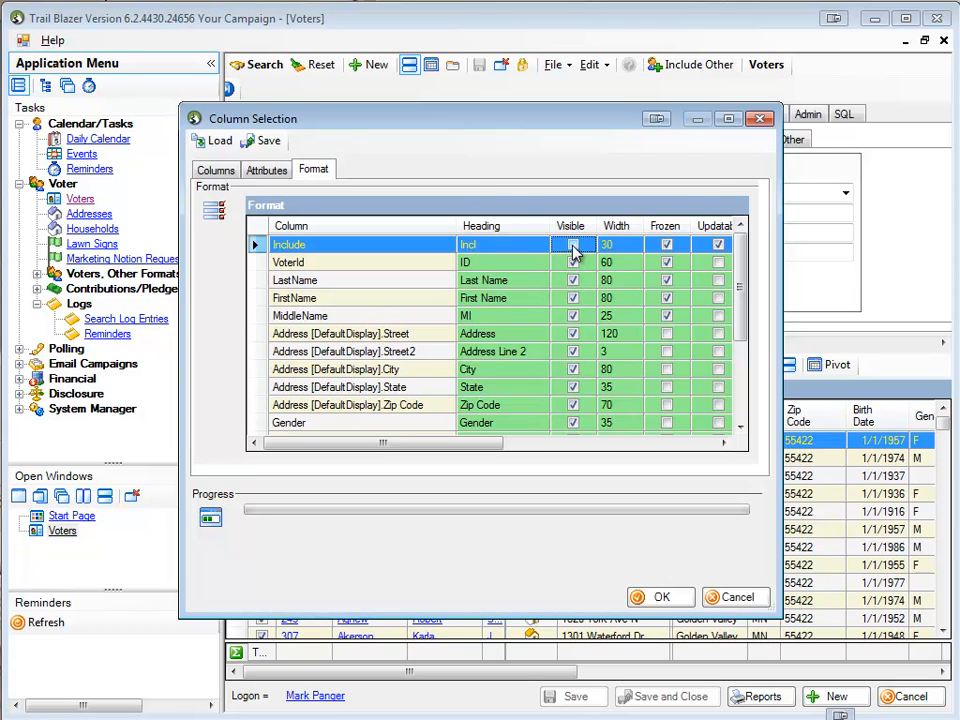
{"action": "left_click", "coordinate": [572, 263]}
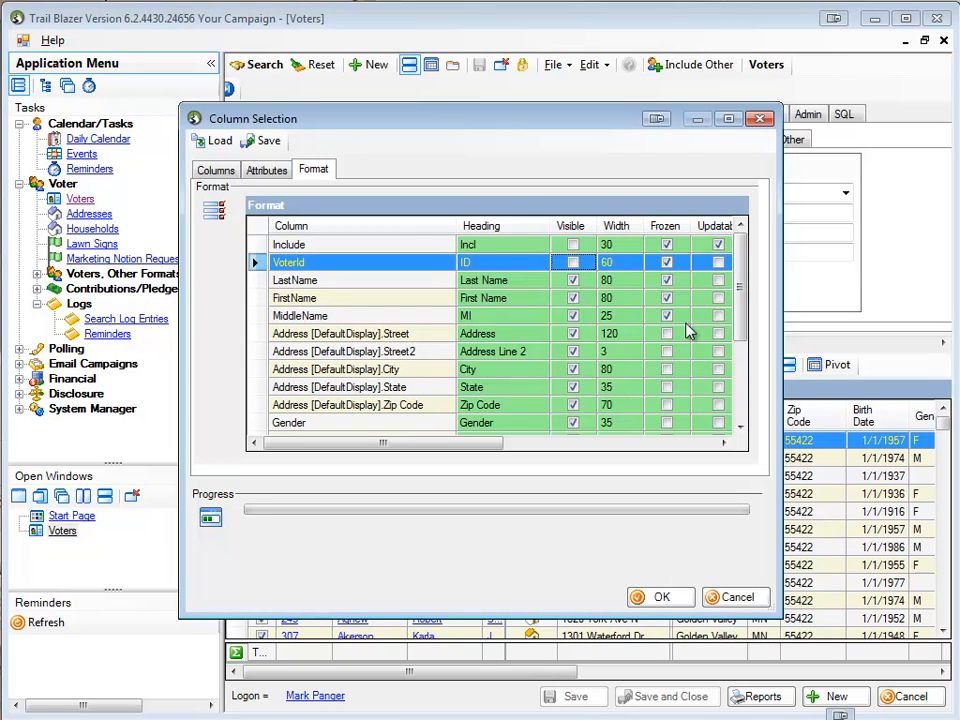
{"action": "scroll", "coordinate": [743, 290], "scroll_direction": "down", "scroll_amount": 3}
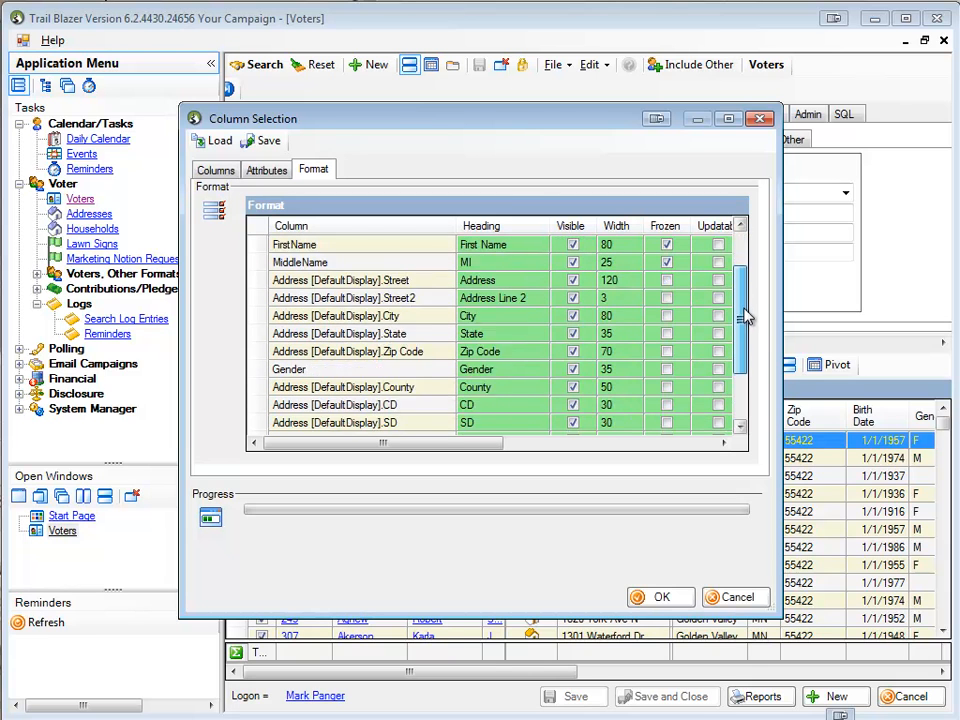
{"action": "left_click", "coordinate": [573, 299]}
{"action": "left_click", "coordinate": [574, 301]}
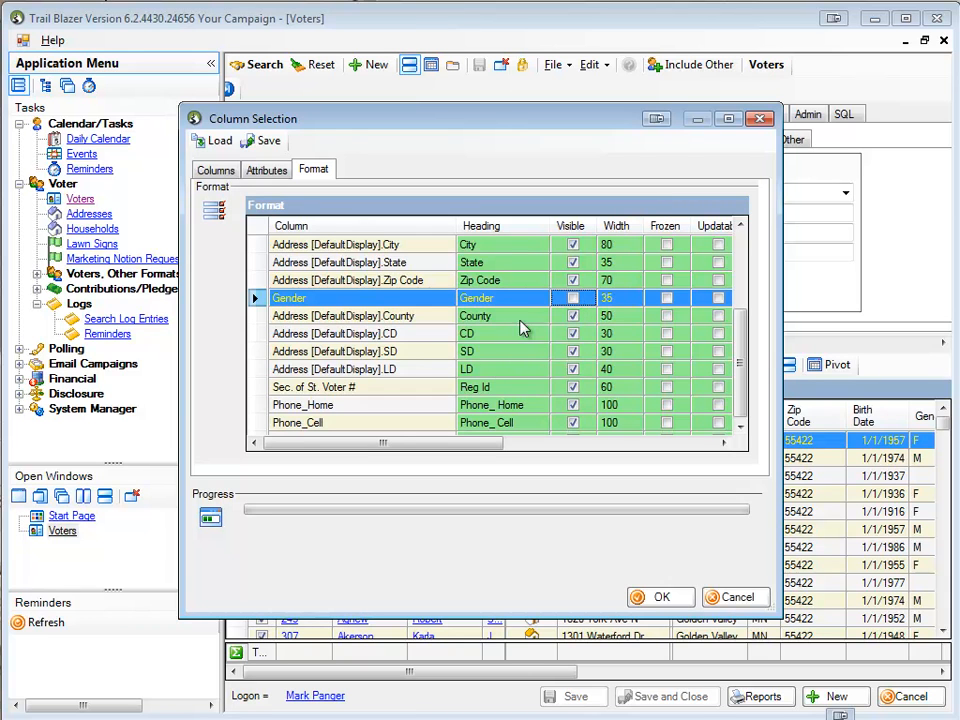
Hide the County, CD, SD, LD and Sec. of St. Voter # columns and apply the format to the voter list
{"action": "left_click", "coordinate": [574, 318]}
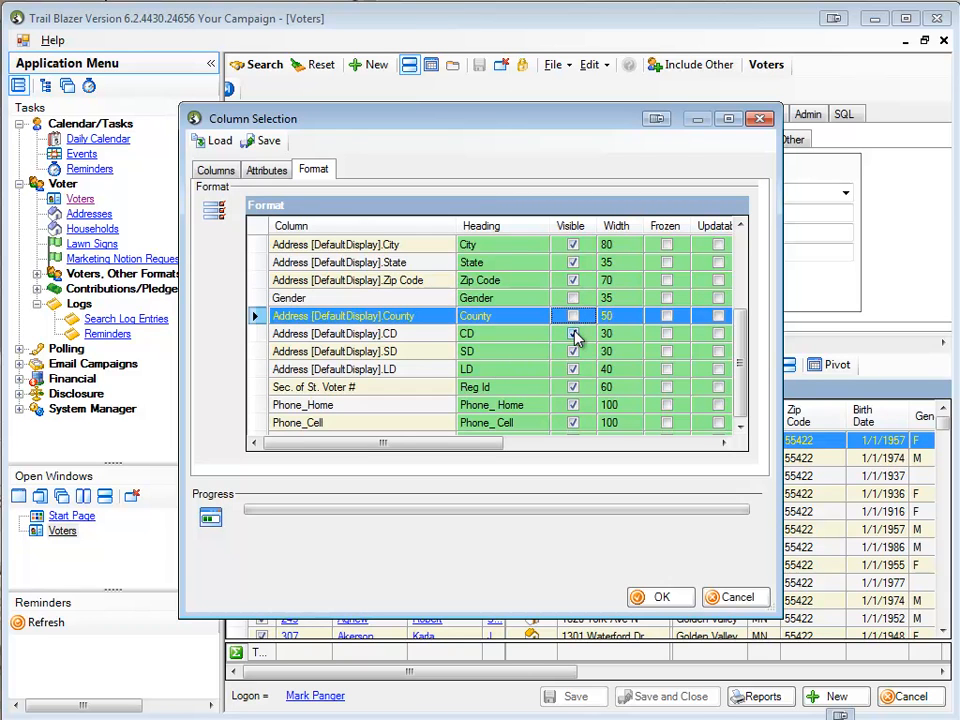
{"action": "left_click", "coordinate": [574, 335]}
{"action": "left_click", "coordinate": [573, 352]}
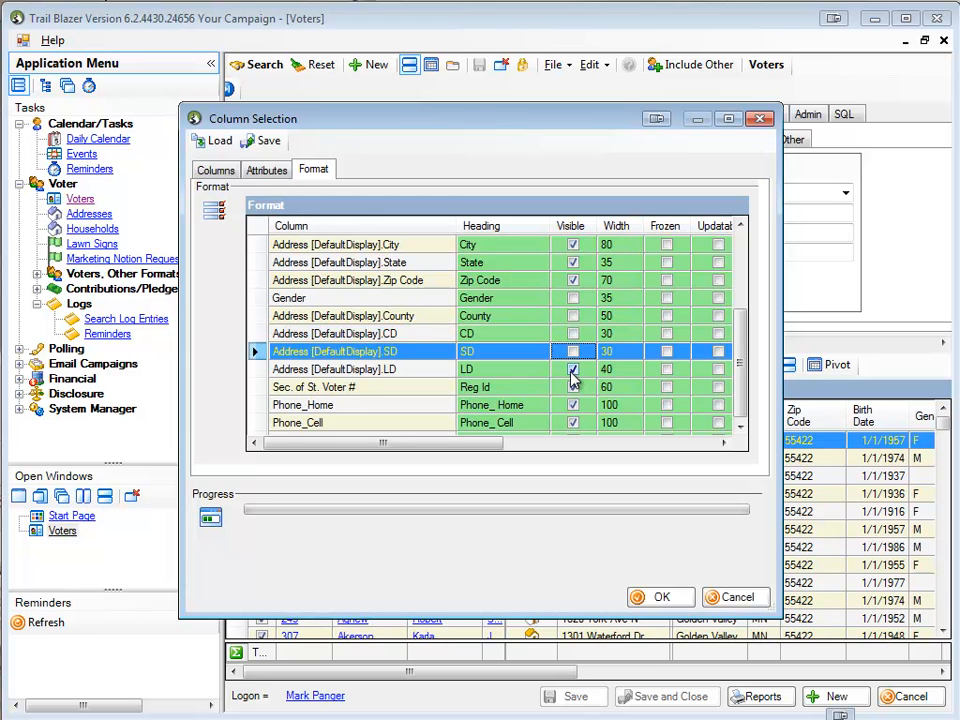
{"action": "left_click", "coordinate": [573, 370]}
{"action": "left_click", "coordinate": [573, 388]}
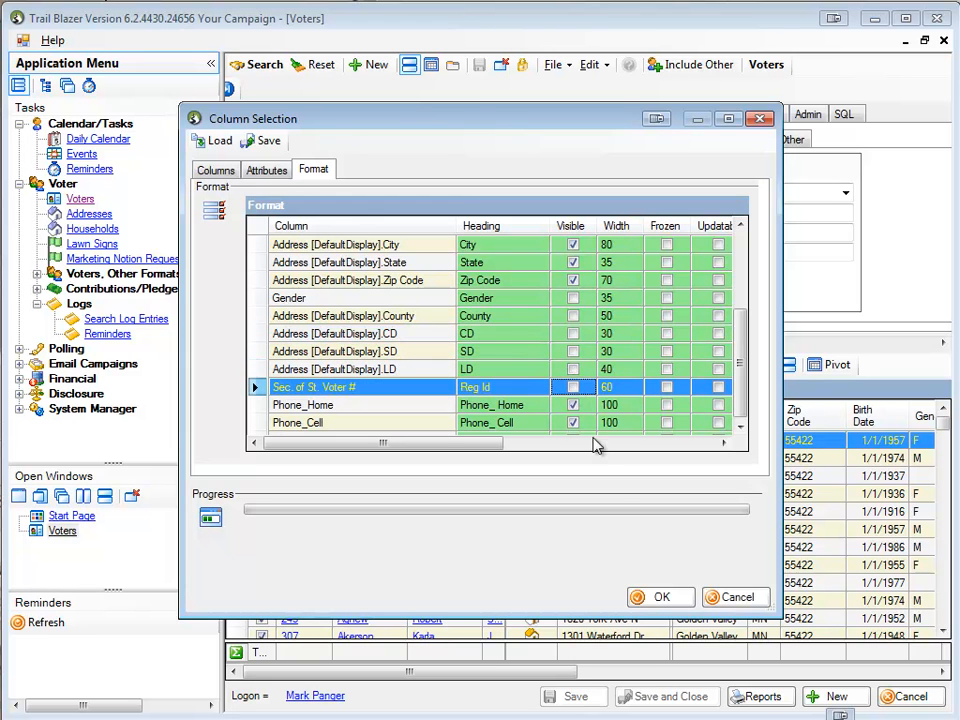
{"action": "left_click", "coordinate": [658, 598]}
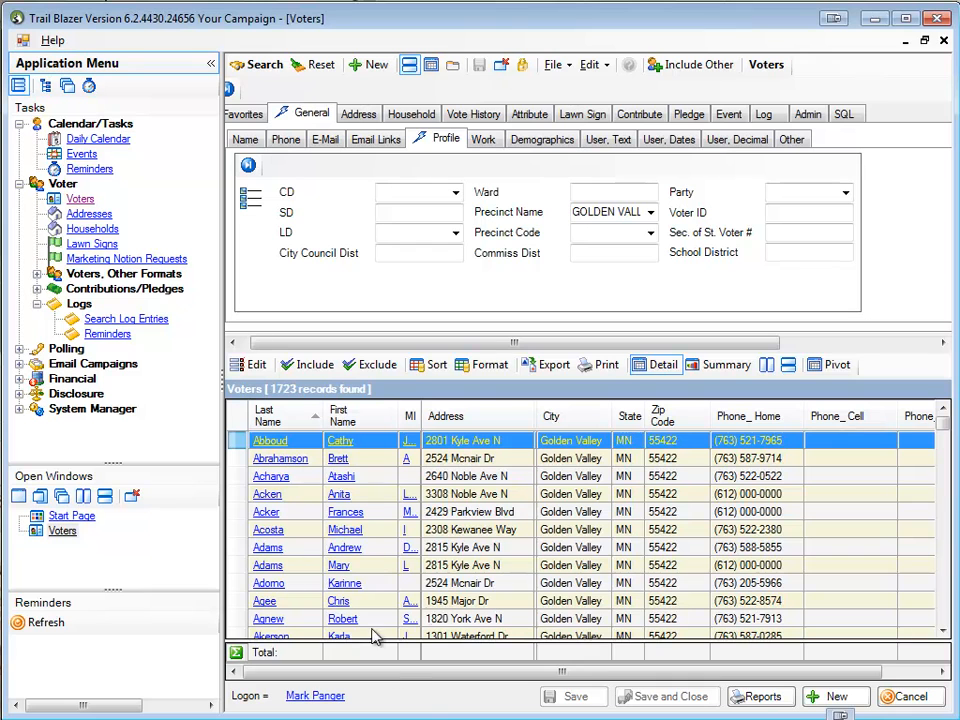
Save the current column layout as a format named "Phone List" and return to the voter list
{"action": "left_click_drag", "start_coordinate": [371, 674], "coordinate": [350, 674]}
{"action": "left_click", "coordinate": [487, 366]}
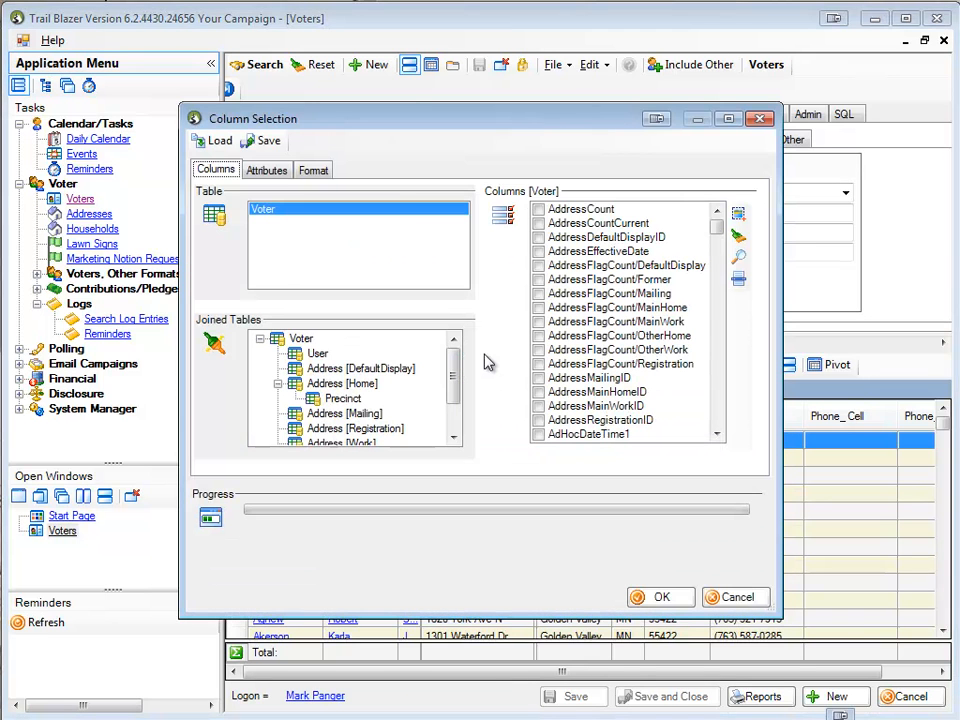
{"action": "left_click", "coordinate": [262, 141]}
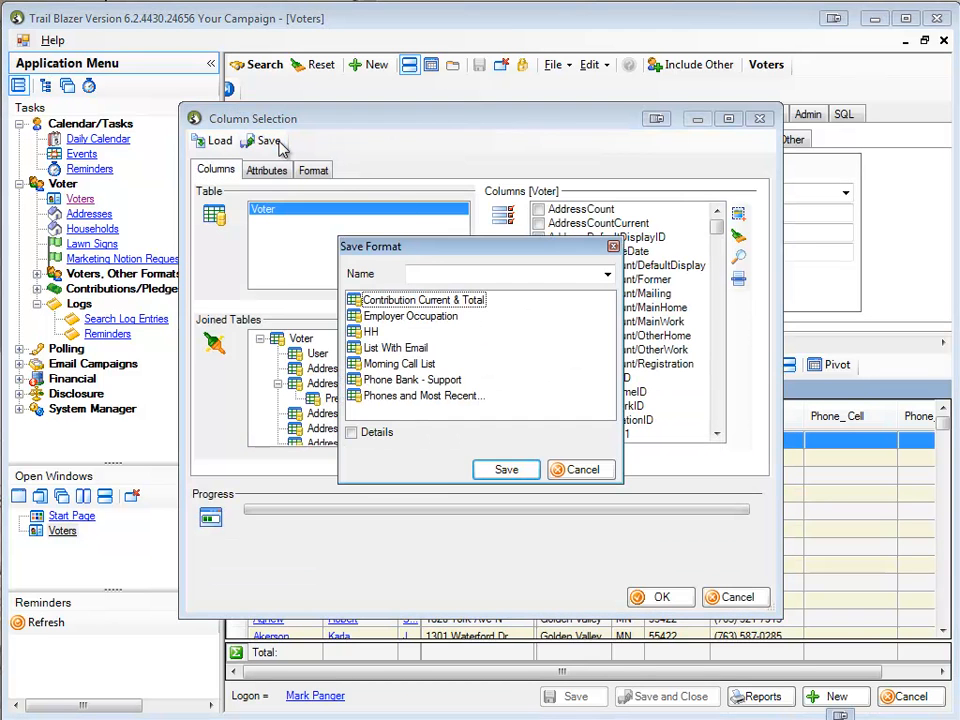
{"action": "left_click", "coordinate": [450, 274]}
{"action": "type", "text": "Pyh"}
{"action": "key", "text": "BackSpace"}
{"action": "key", "text": "BackSpace"}
{"action": "type", "text": "he"}
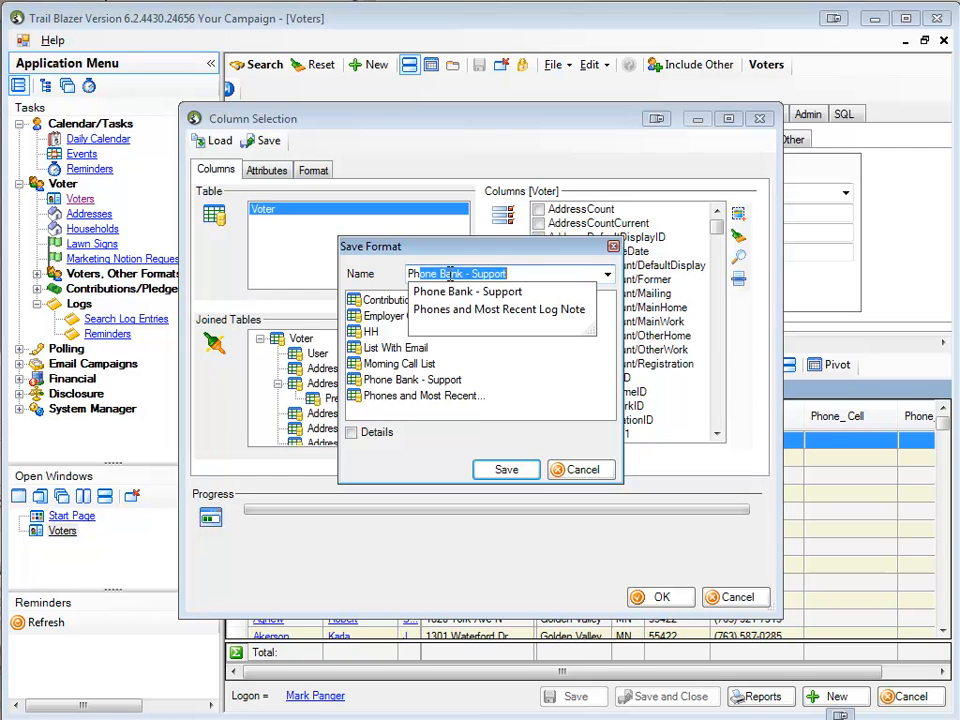
{"action": "key", "text": "BackSpace"}
{"action": "type", "text": "one L"}
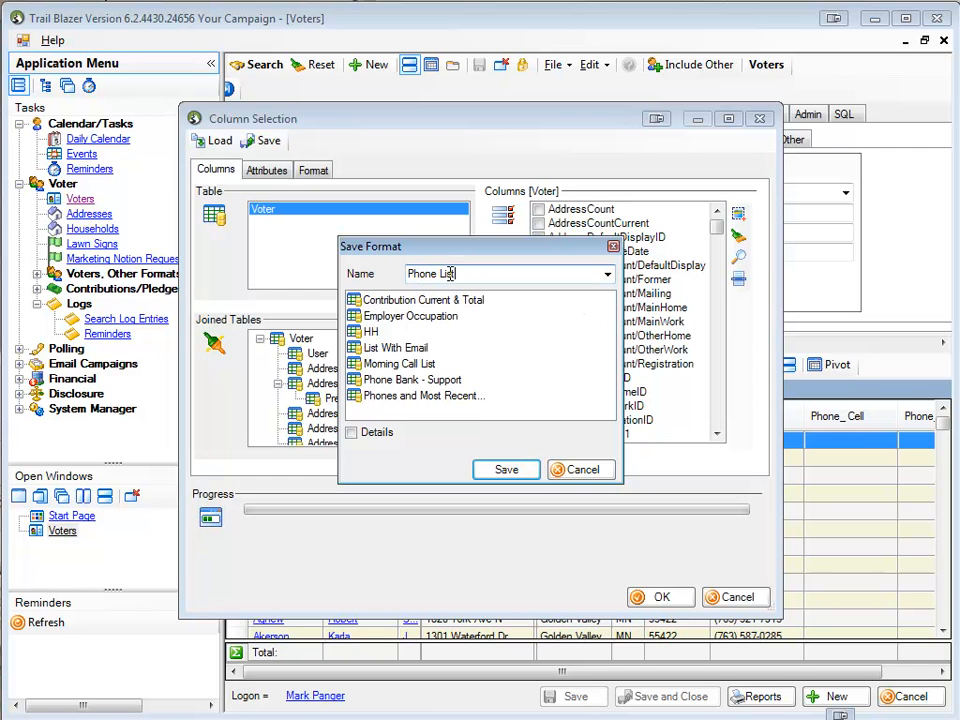
{"action": "type", "text": "ist"}
{"action": "left_click", "coordinate": [499, 470]}
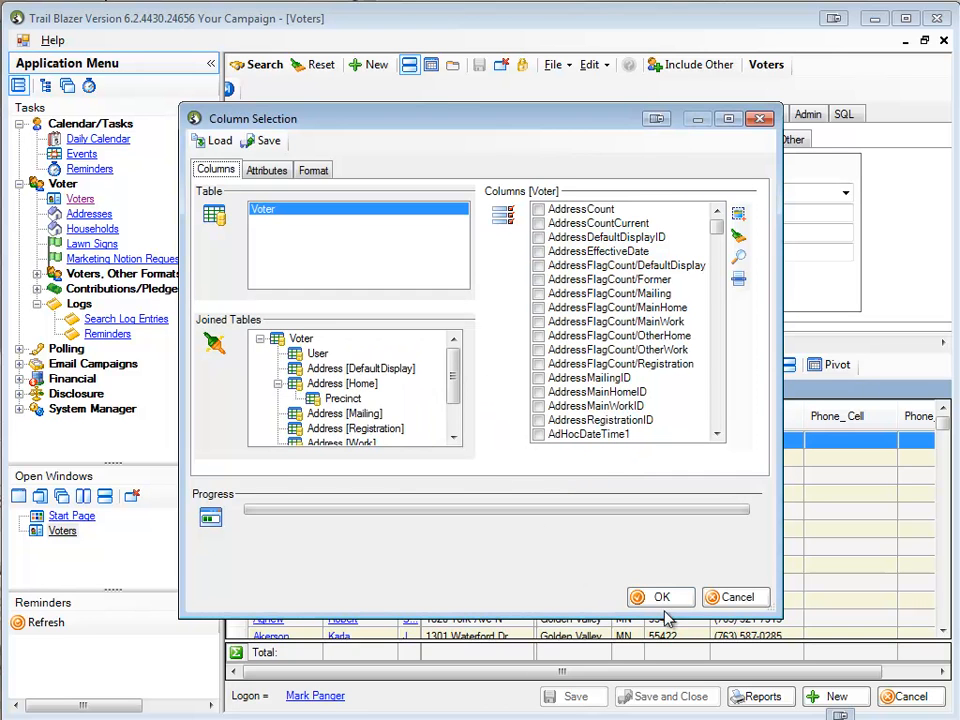
{"action": "left_click", "coordinate": [663, 598]}
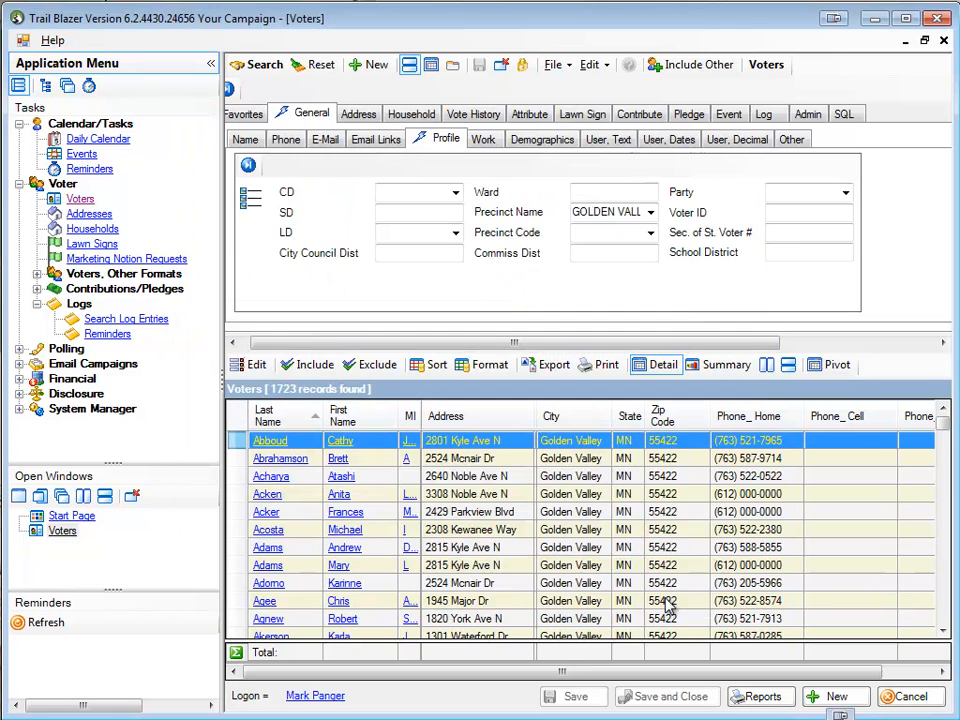
Preview the voter list printout for Bullzip PDF Printer, collapse the Application Menu, enlarge the page to inspect its columns, and close the preview
{"action": "left_click", "coordinate": [618, 372]}
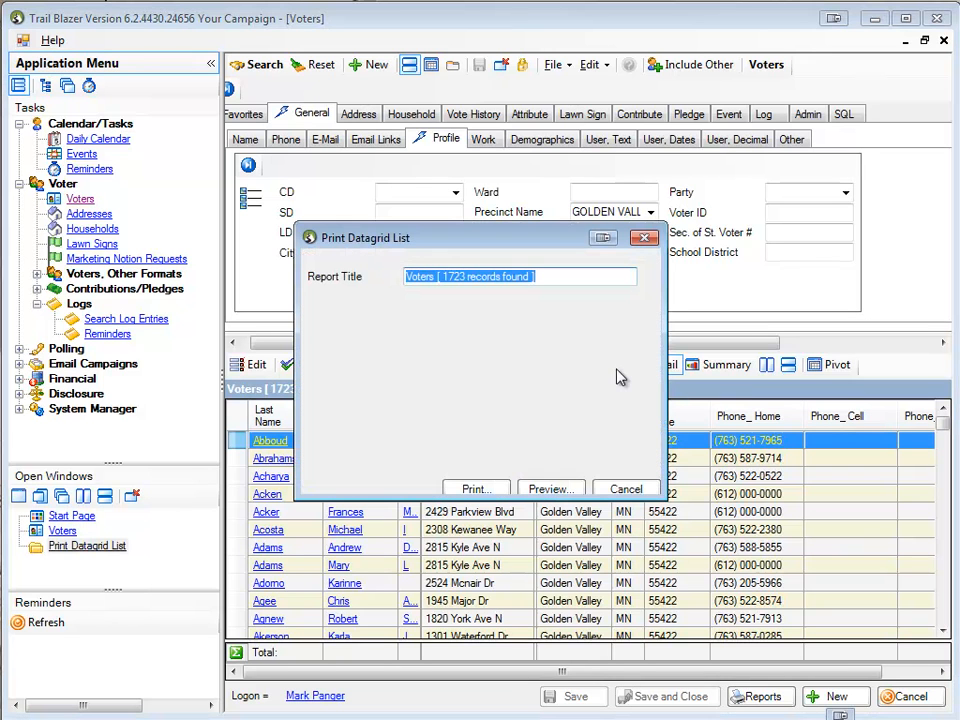
{"action": "left_click", "coordinate": [541, 492]}
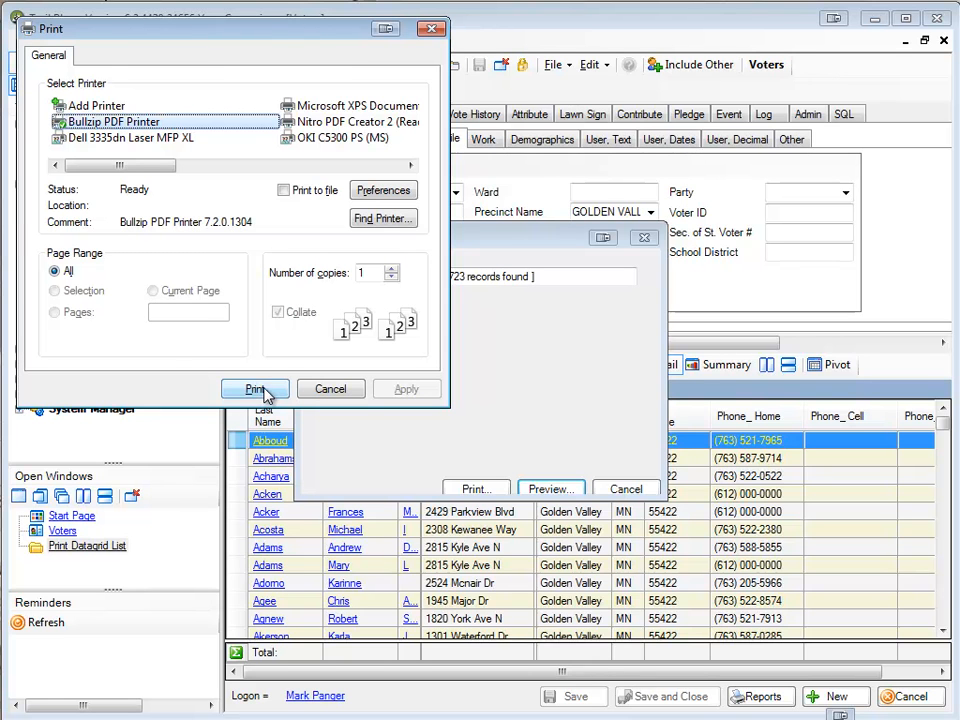
{"action": "left_click", "coordinate": [258, 389]}
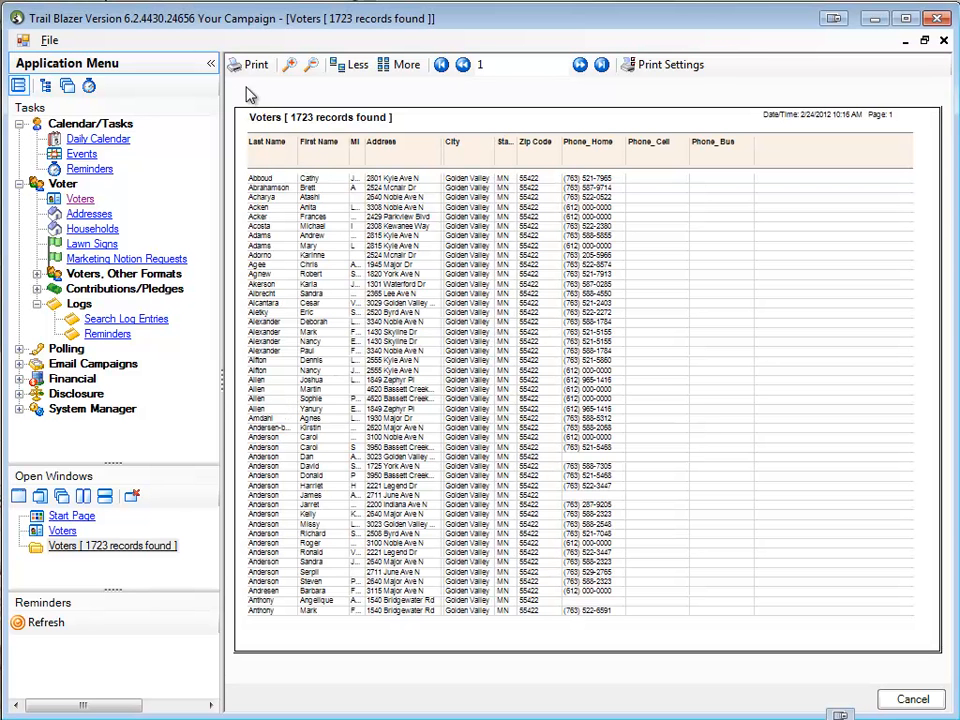
{"action": "left_click", "coordinate": [210, 68]}
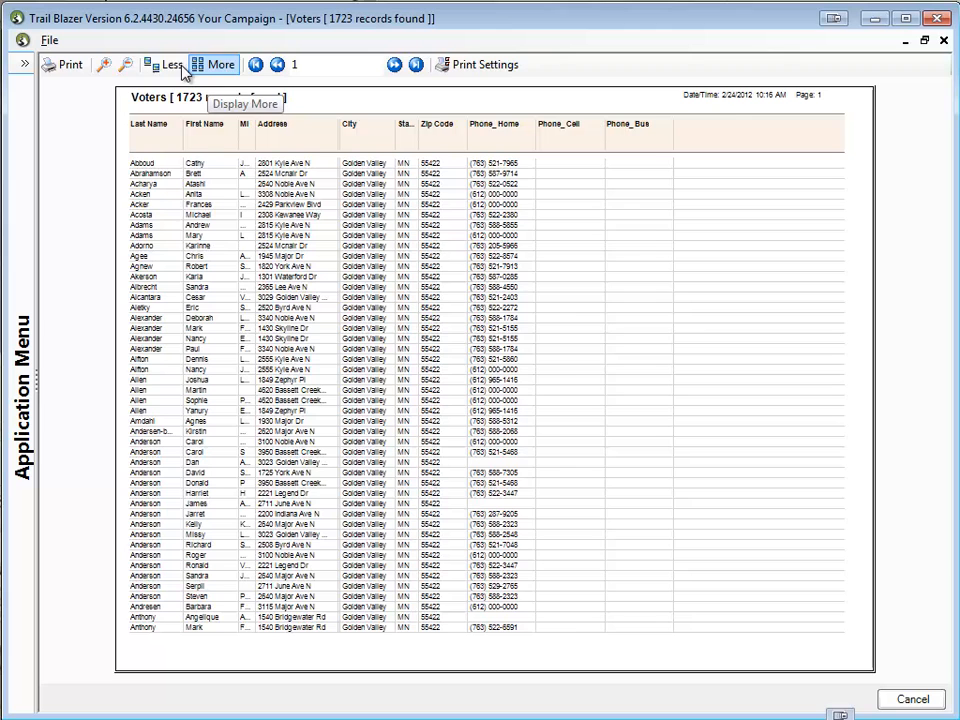
{"action": "left_click", "coordinate": [106, 65]}
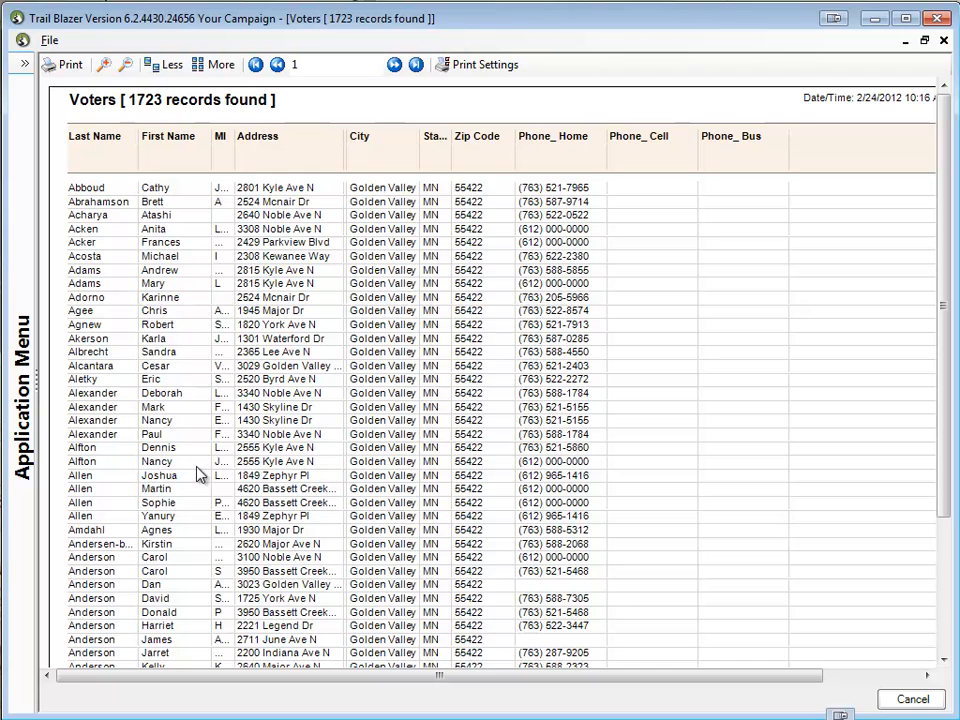
{"action": "left_click", "coordinate": [943, 41]}
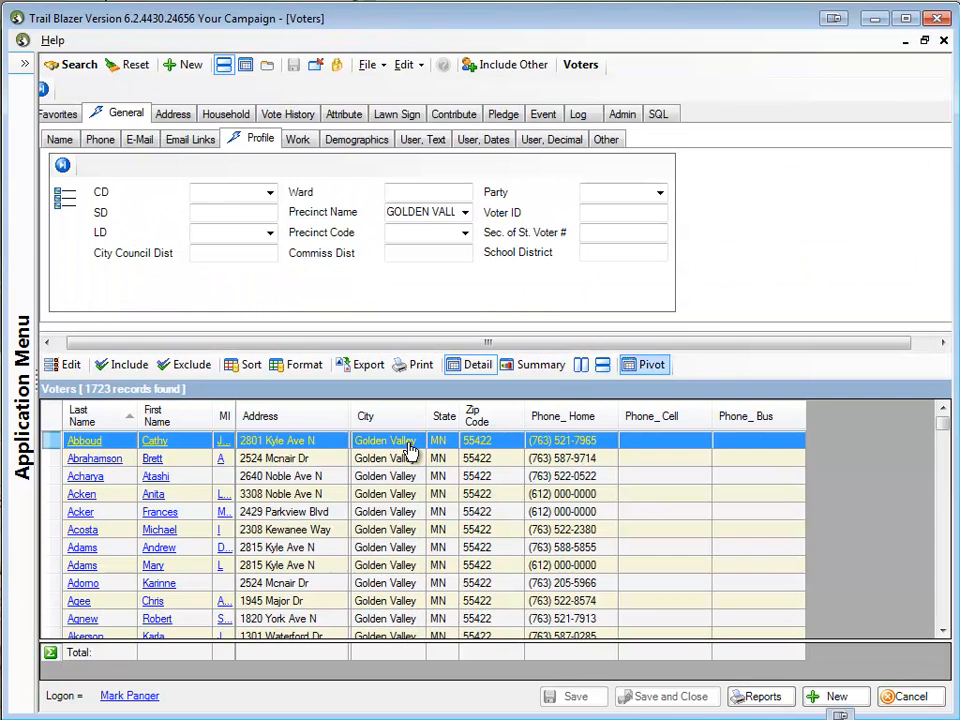
Fit the Last Name and First Name columns to their contents and slightly narrow the City column
{"action": "double_click", "coordinate": [138, 424]}
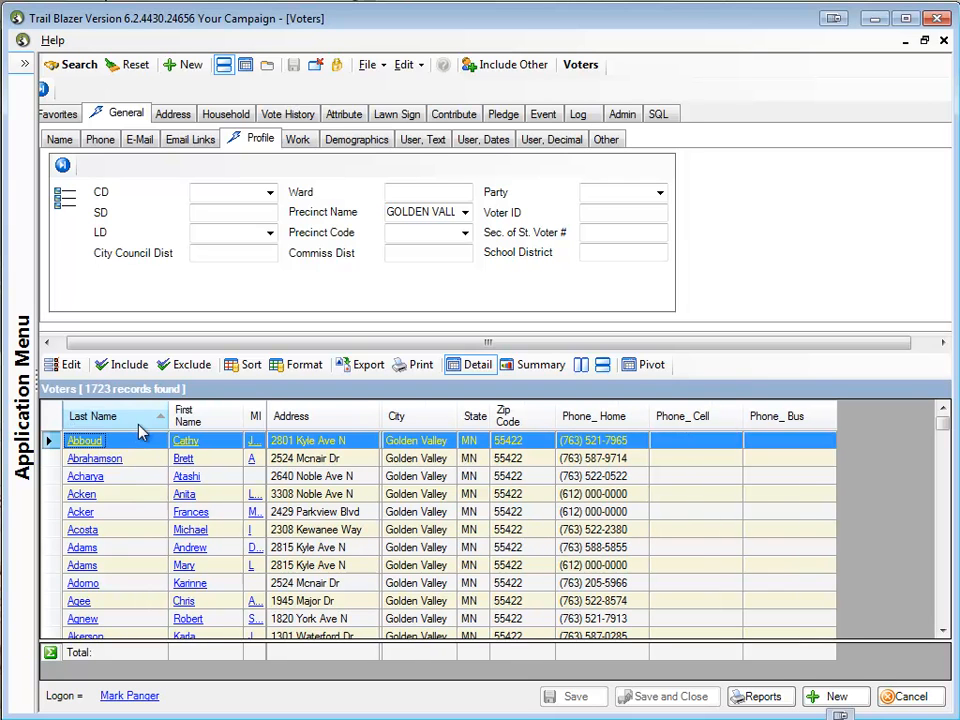
{"action": "double_click", "coordinate": [243, 416]}
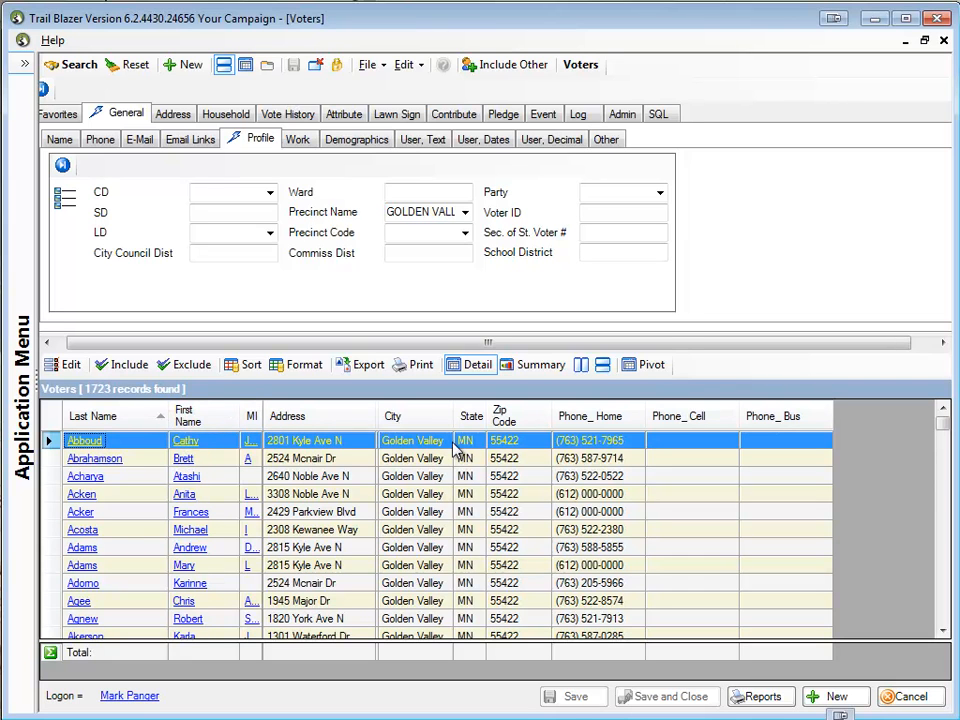
{"action": "left_click_drag", "start_coordinate": [453, 424], "coordinate": [447, 425]}
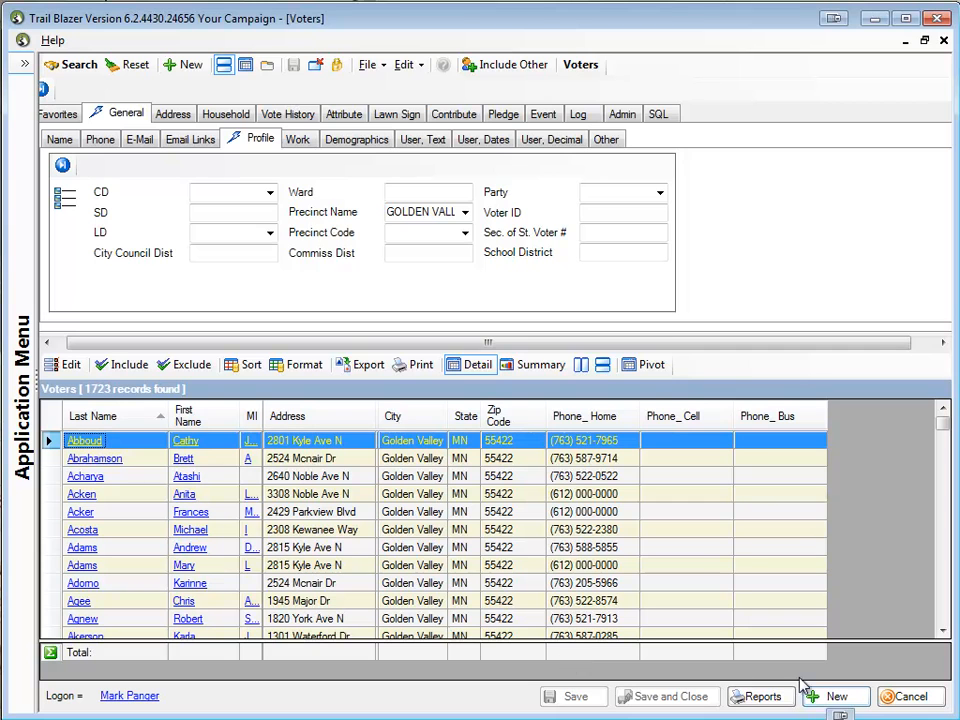
Generate a new print preview of the resized voter list for Bullzip PDF Printer and enlarge it
{"action": "left_click", "coordinate": [421, 366]}
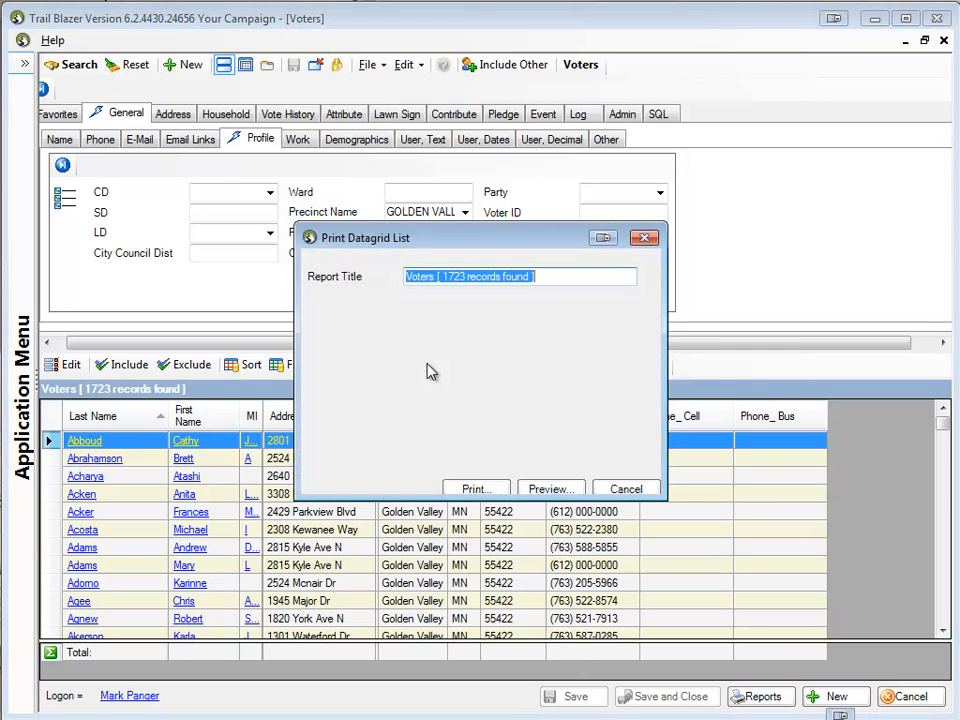
{"action": "left_click", "coordinate": [553, 490]}
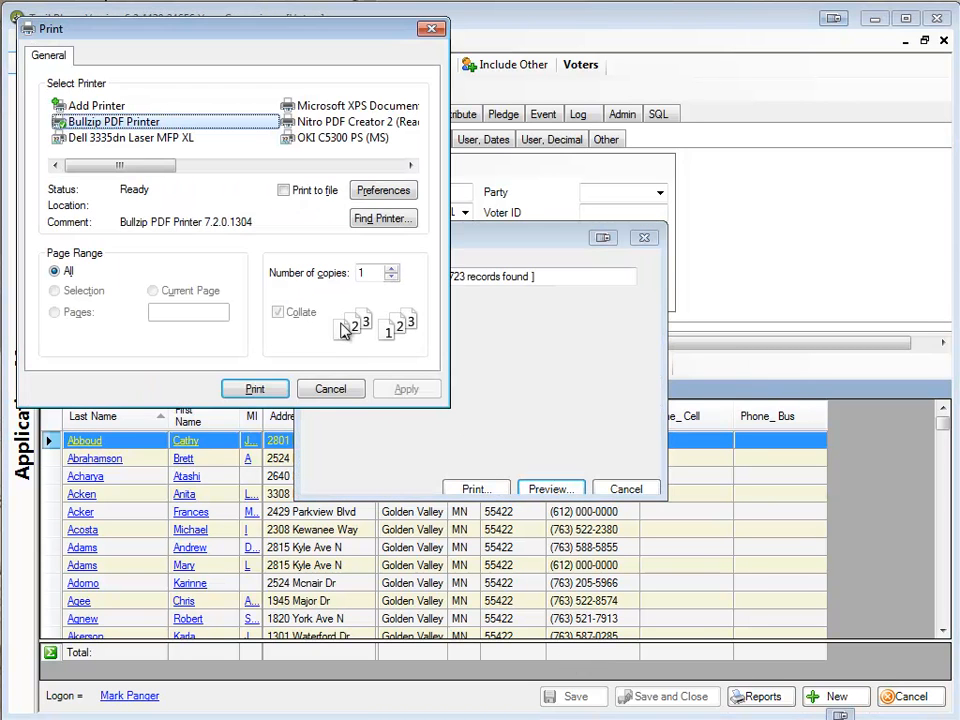
{"action": "left_click", "coordinate": [255, 389]}
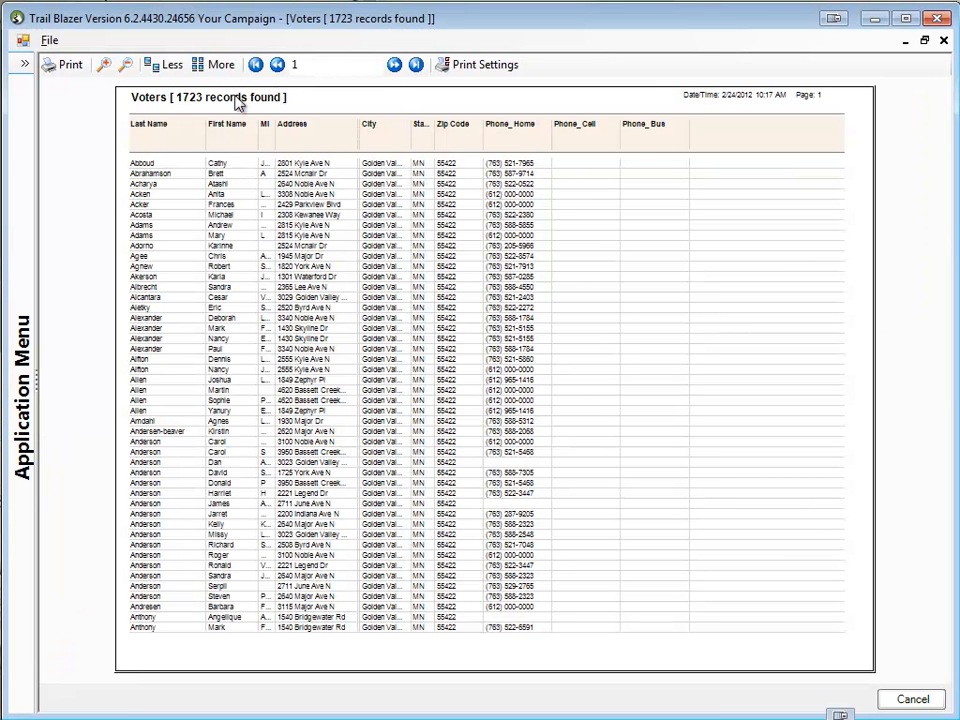
{"action": "left_click", "coordinate": [106, 65]}
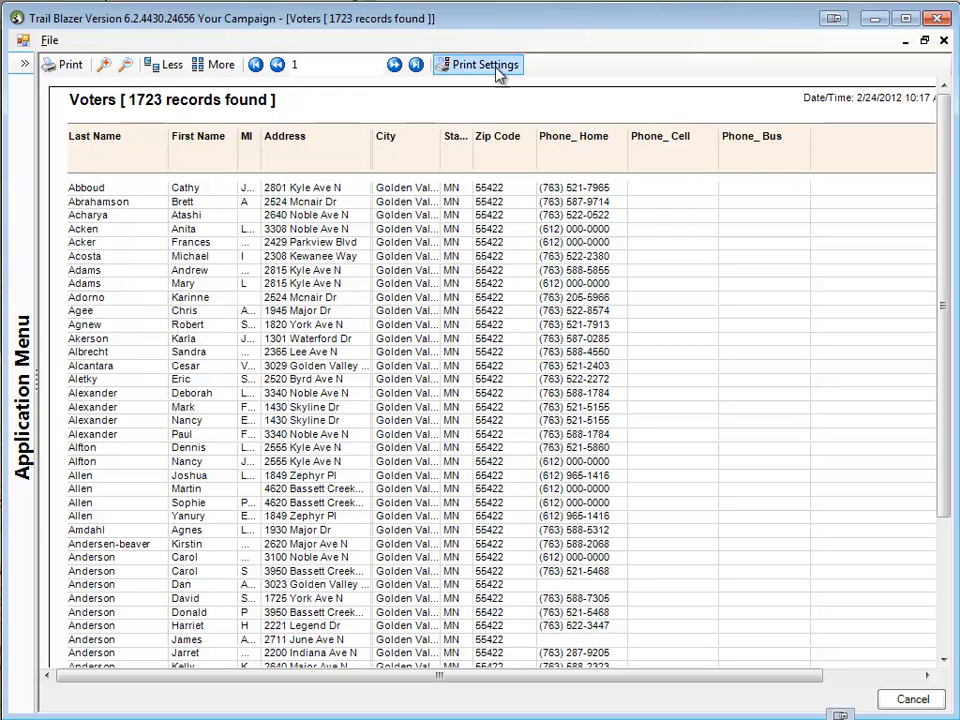
Review the preview pages up to page 5 and open the print dialog for the voter list
{"action": "left_click", "coordinate": [395, 65]}
{"action": "left_click", "coordinate": [395, 65]}
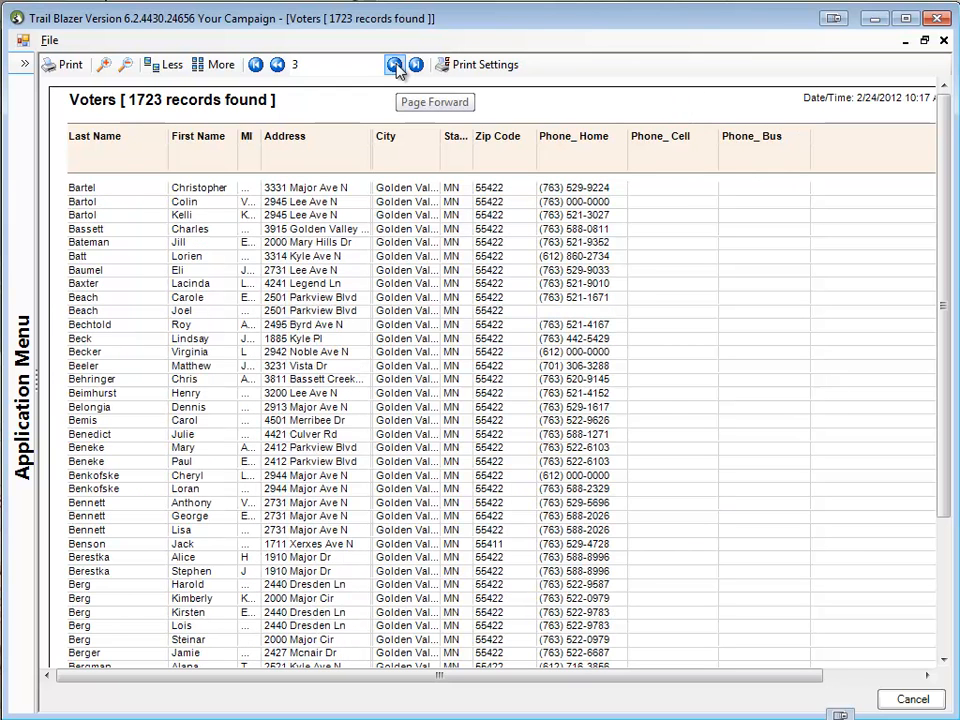
{"action": "left_click", "coordinate": [395, 65]}
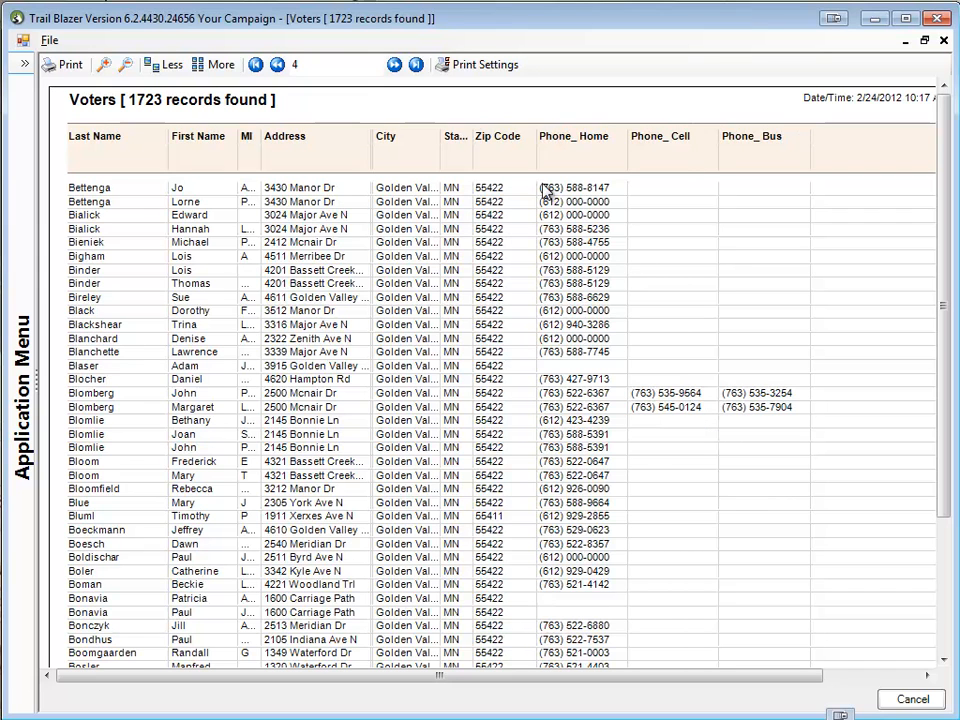
{"action": "left_click", "coordinate": [395, 65]}
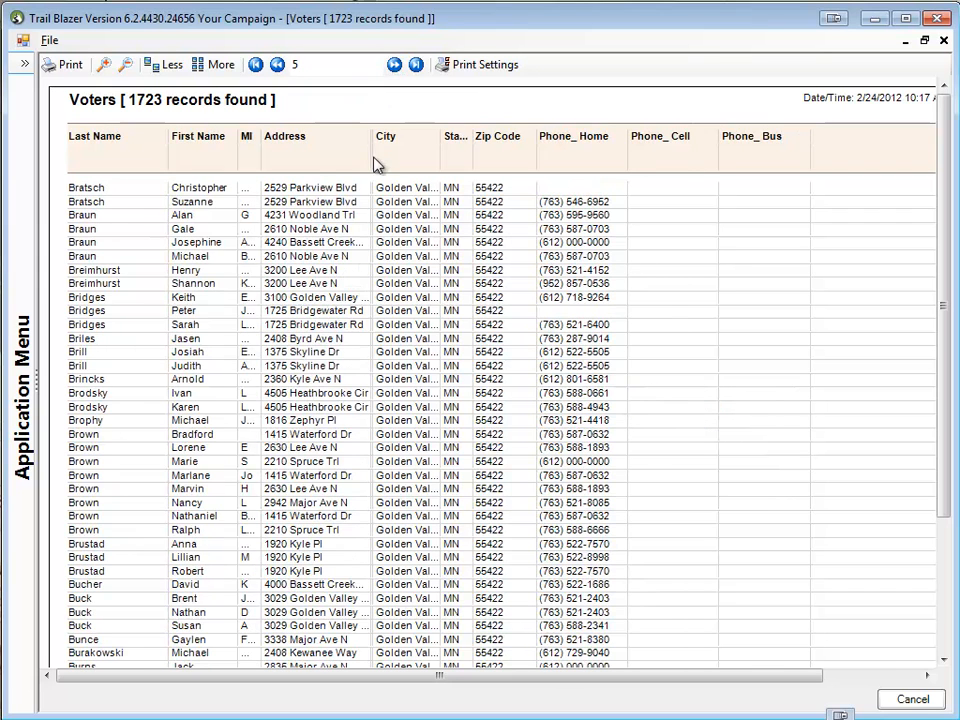
{"action": "mouse_move", "coordinate": [655, 679]}
{"action": "left_mouse_down"}
{"action": "mouse_move", "coordinate": [797, 688]}
{"action": "mouse_move", "coordinate": [672, 688]}
{"action": "left_mouse_up"}
{"action": "left_click", "coordinate": [72, 65]}
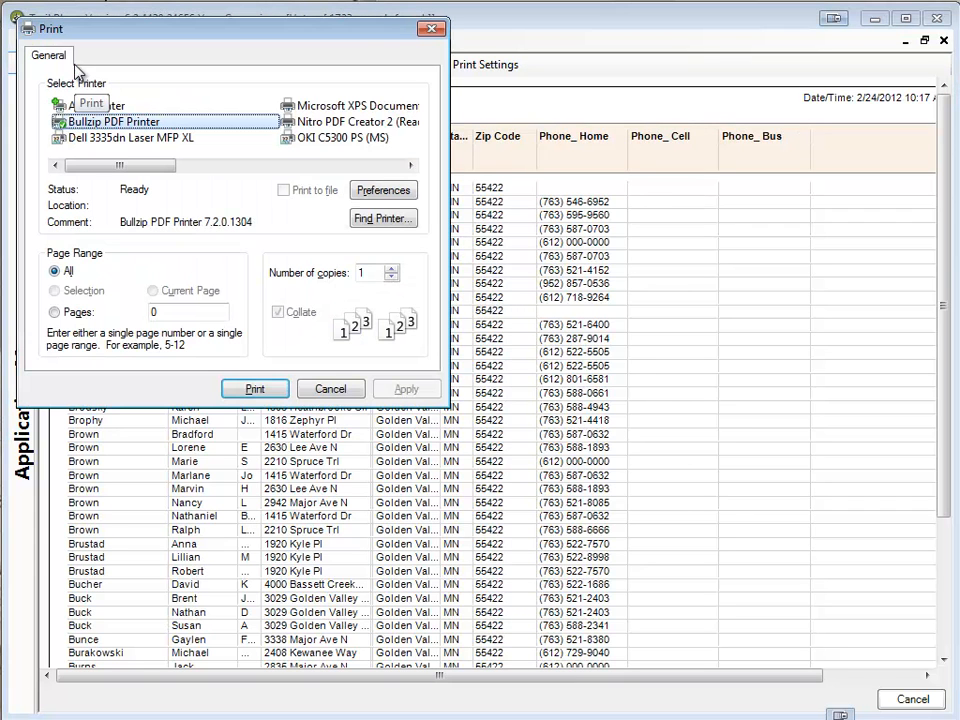